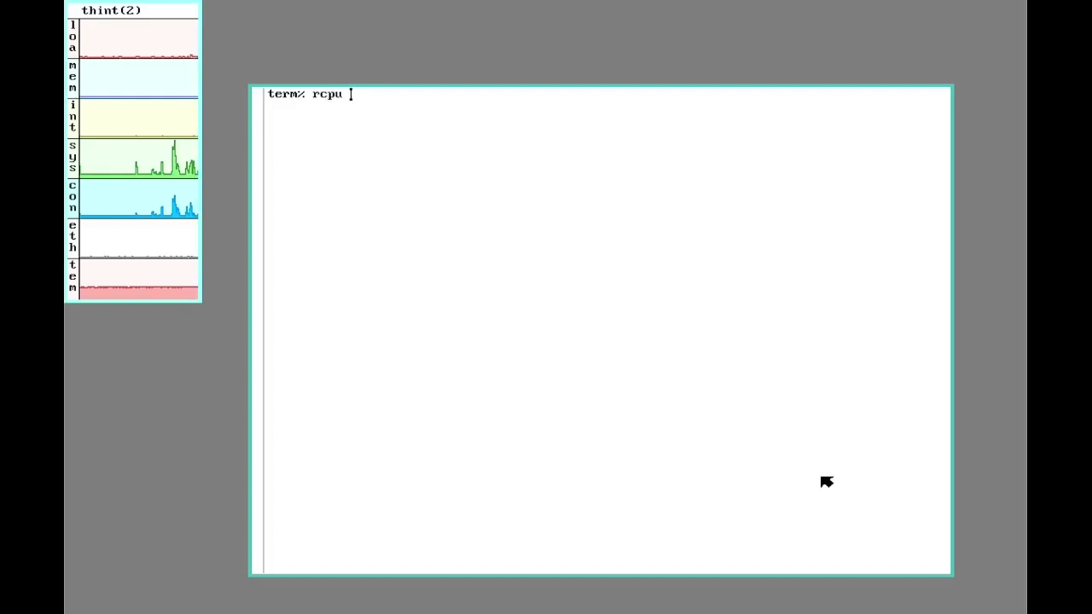
Connect to the CPU server central as glenda with rcpu and enter the account password
{"action": "type", "text": "-h c"}
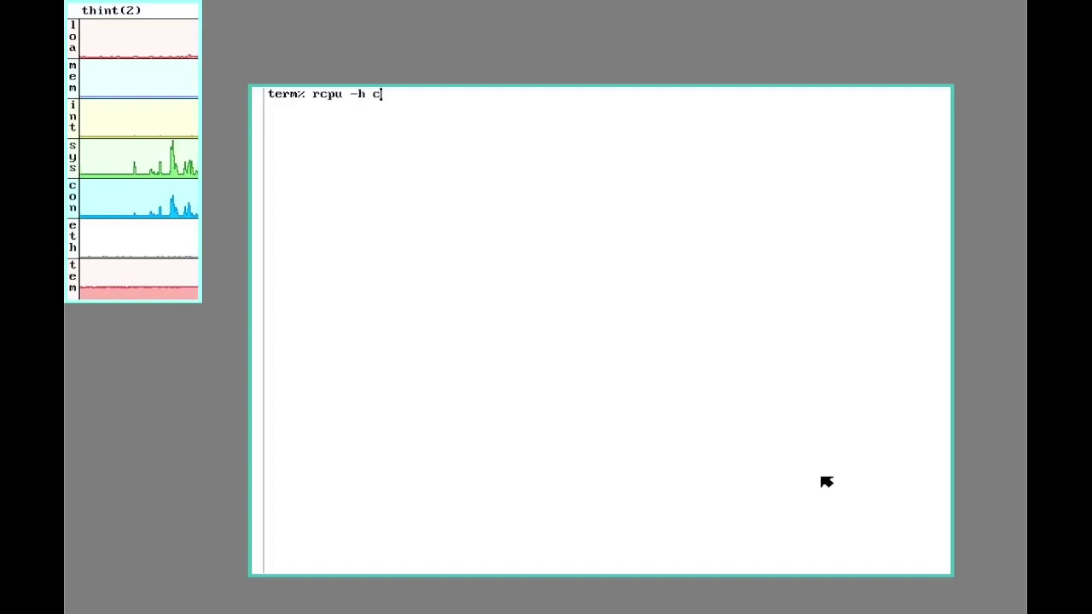
{"action": "type", "text": "entral "}
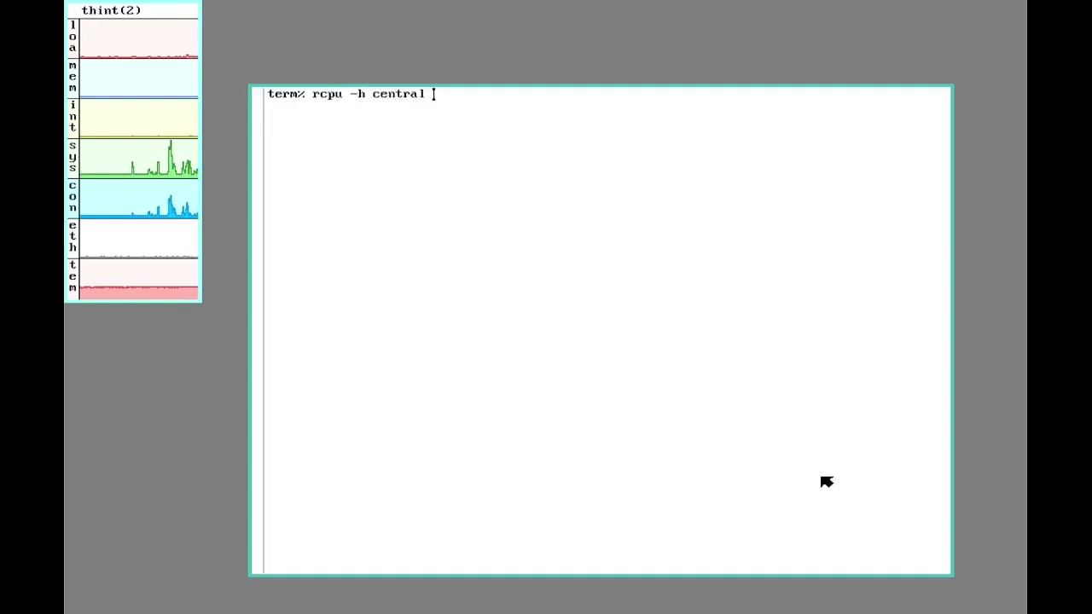
{"action": "type", "text": "-u gl"}
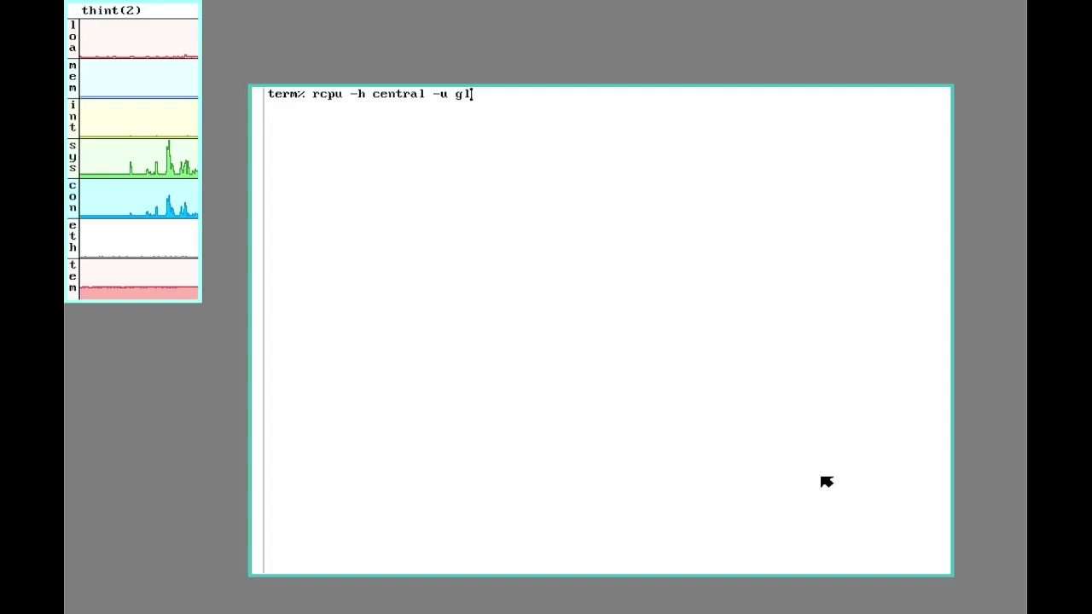
{"action": "type", "text": "enda"}
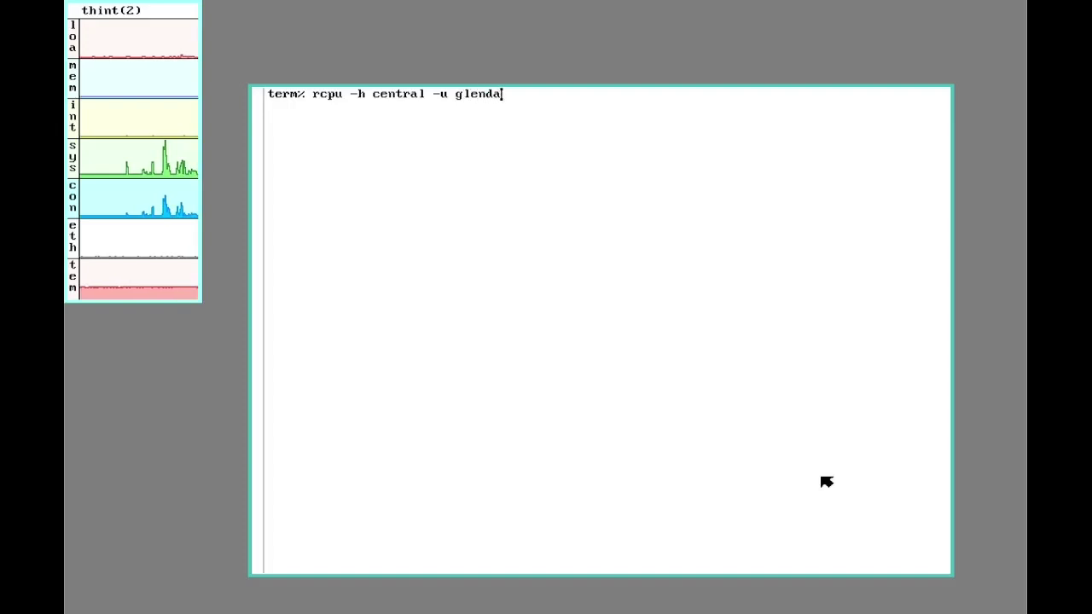
{"action": "key", "text": "Return"}
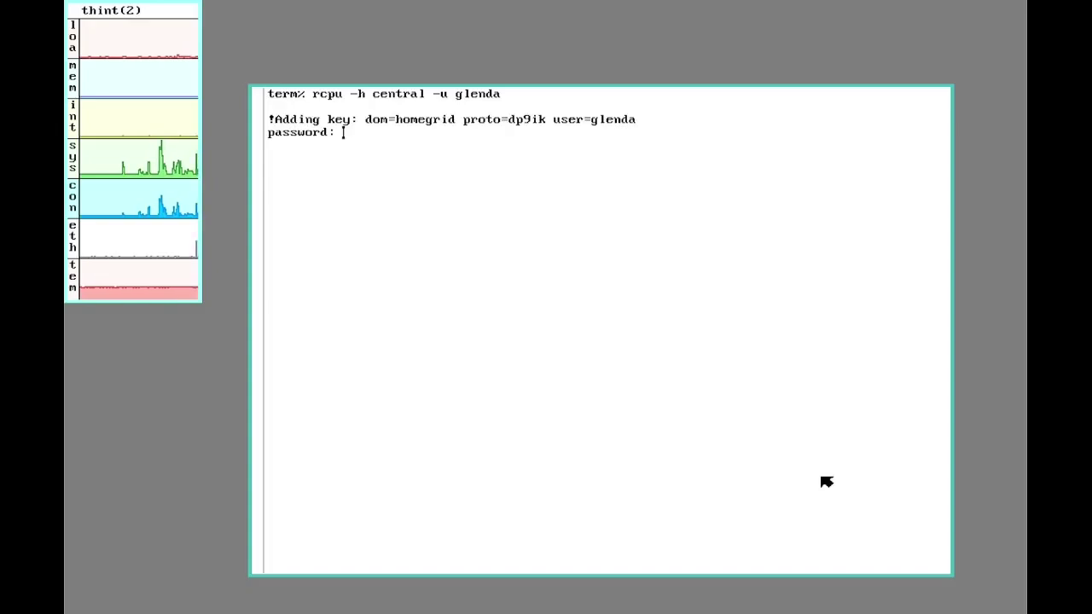
{"action": "key", "text": "Return"}
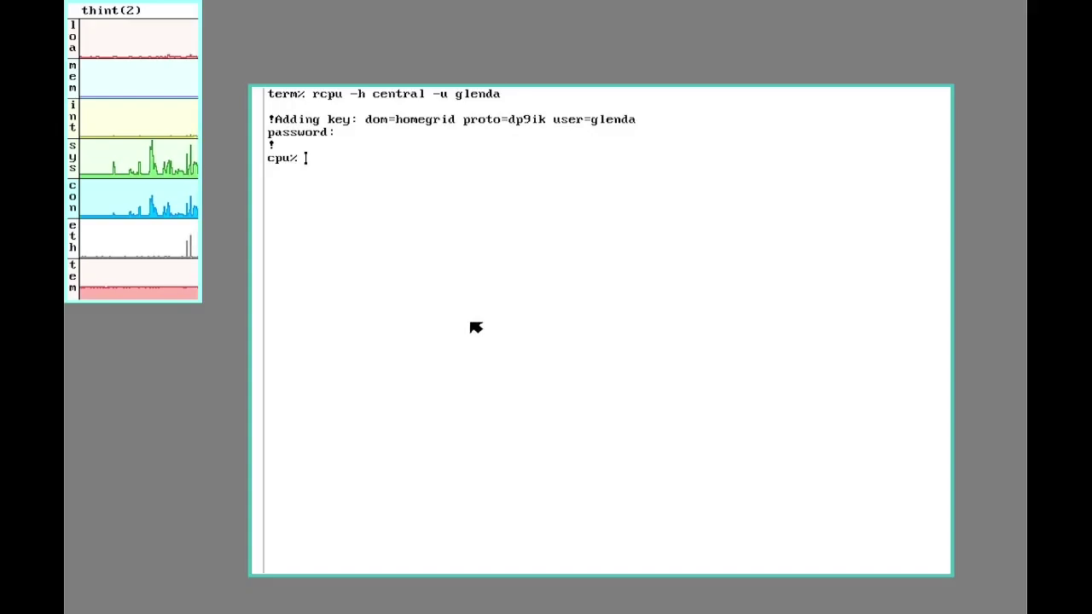
Start rio with the -s option in the remote session and run stats -lmisce in a tall, narrow new window
{"action": "type", "text": "rio -s"}
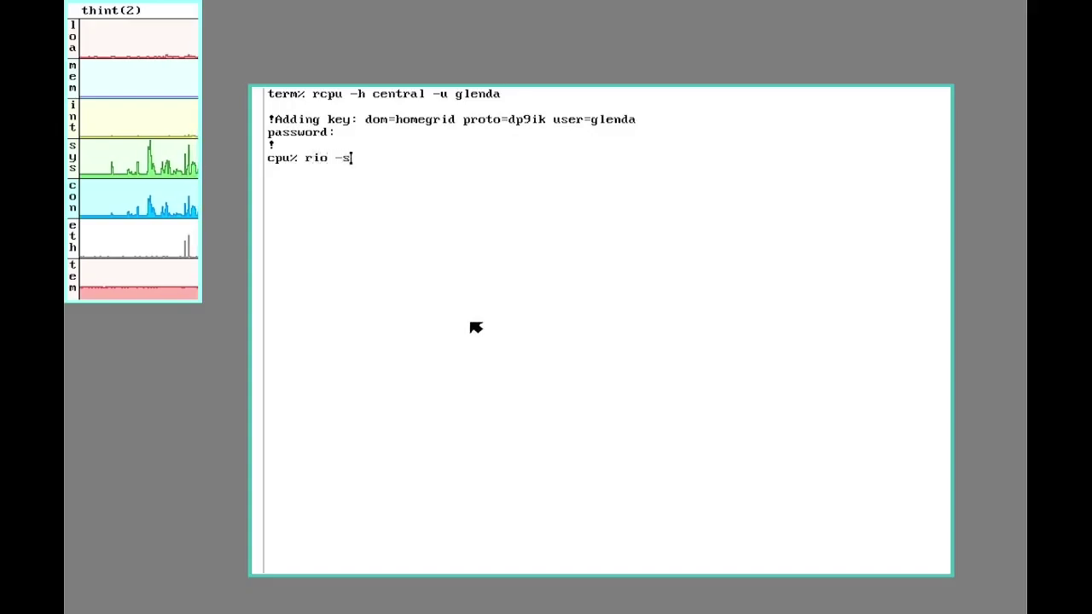
{"action": "key", "text": "Return"}
{"action": "right_click", "coordinate": [421, 319]}
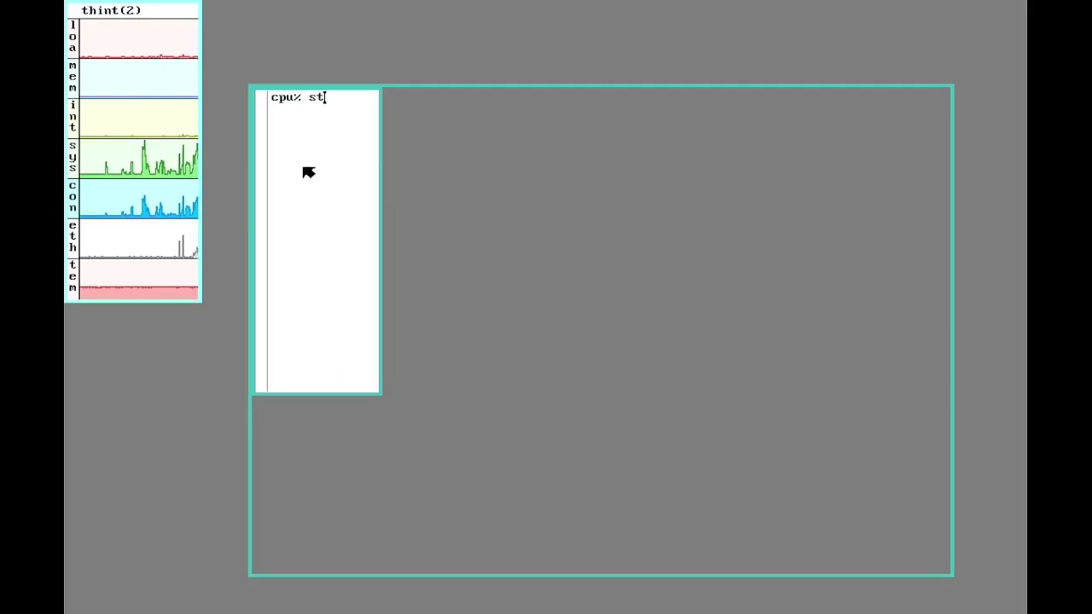
{"action": "type", "text": " -lmisce"}
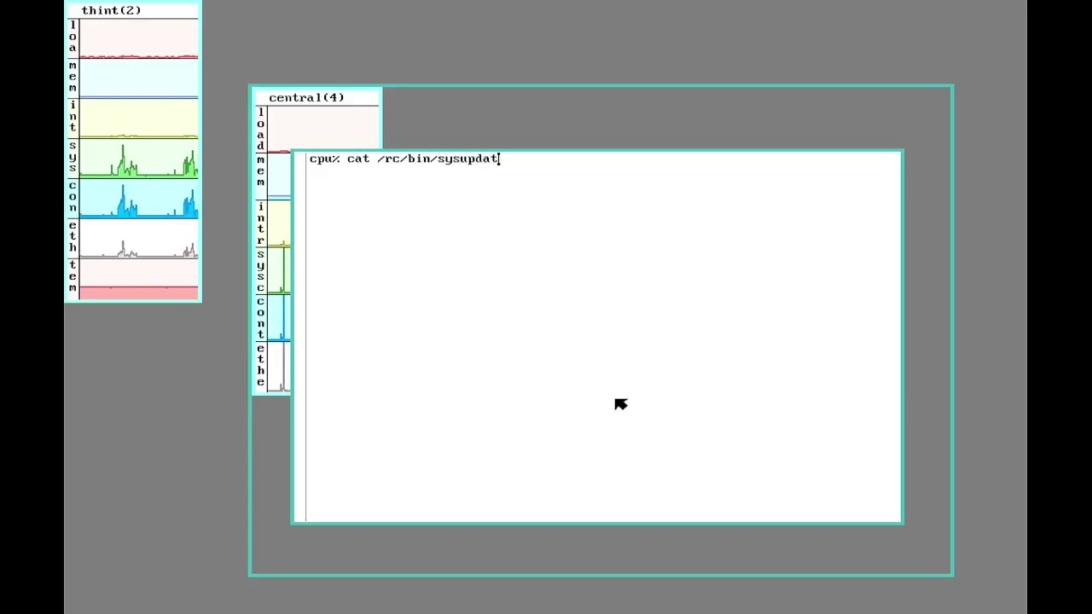
Print the /rc/bin/sysupdate script in the terminal and run sysupdate to pull the latest system sources
{"action": "key", "text": "Return"}
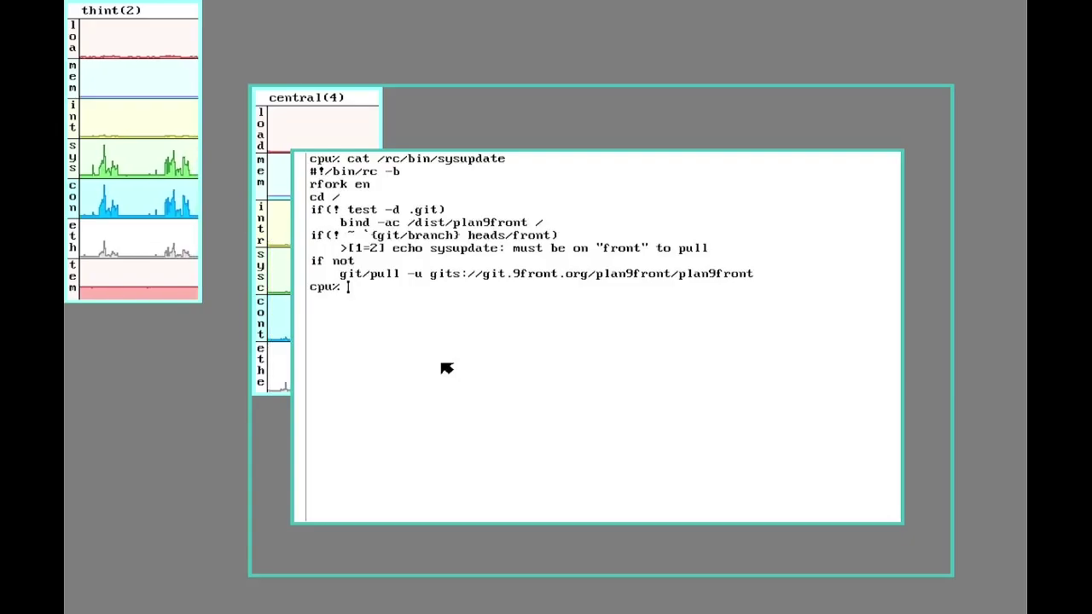
{"action": "type", "text": "sysupdate"}
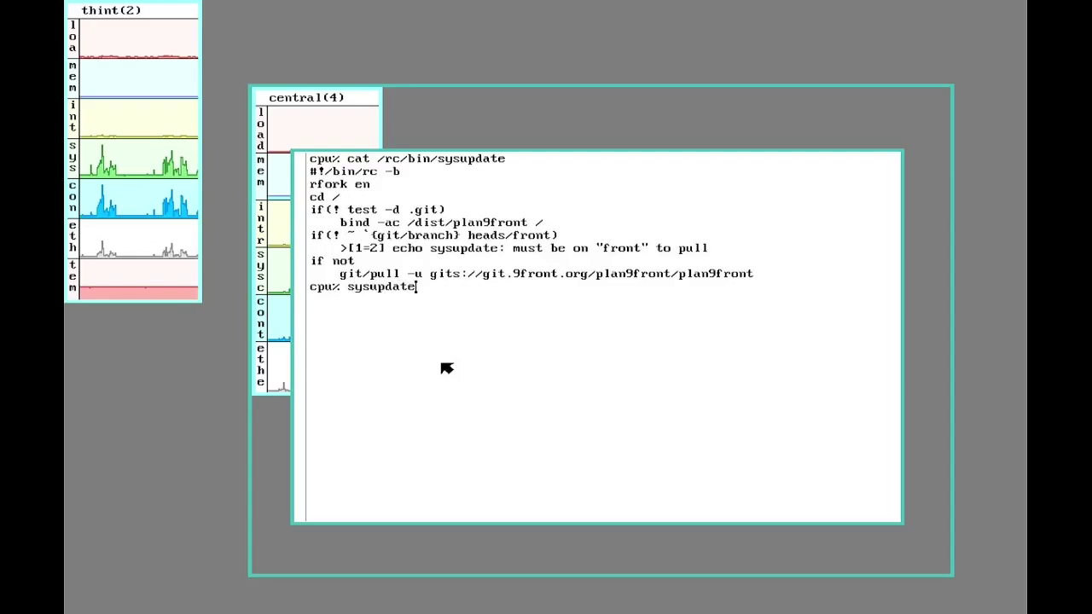
{"action": "key", "text": "Return"}
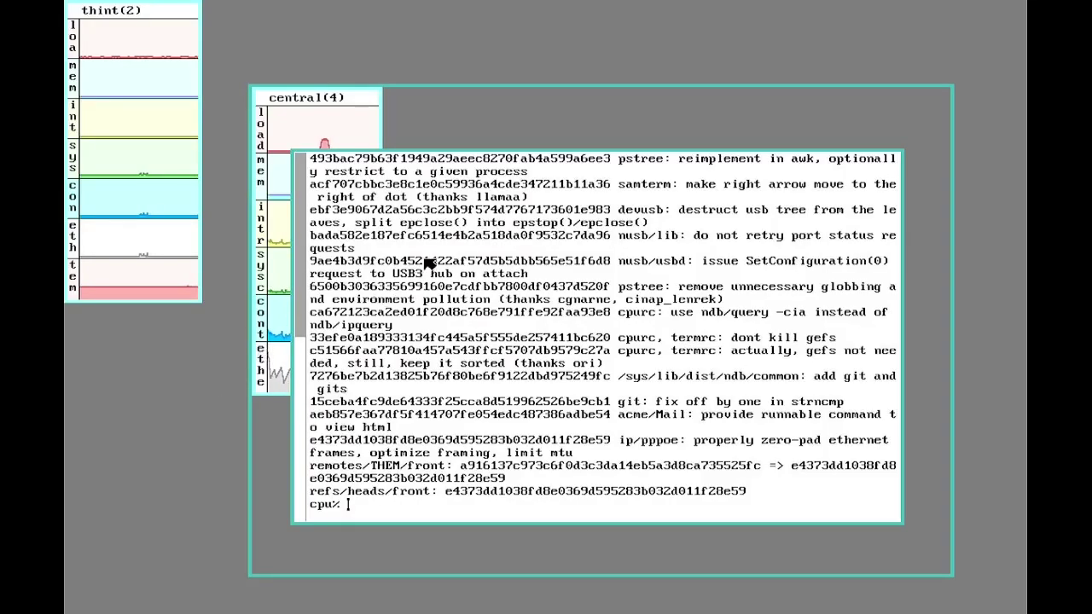
Open a large new terminal window and build and install the system from /sys/src with mk install
{"action": "right_click", "coordinate": [447, 123]}
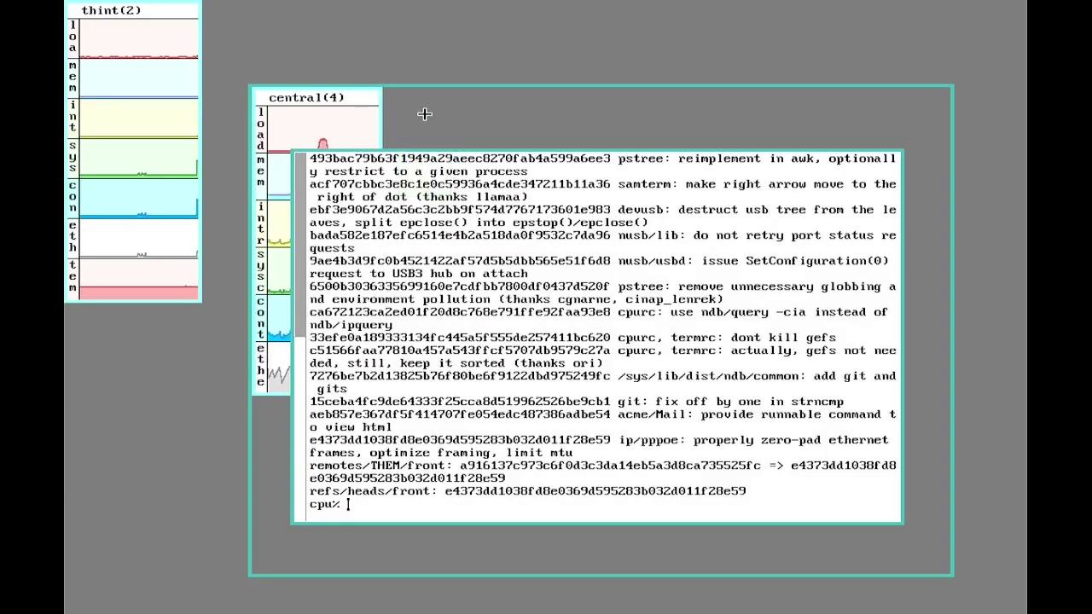
{"action": "left_click_drag", "start_coordinate": [404, 111], "coordinate": [904, 551]}
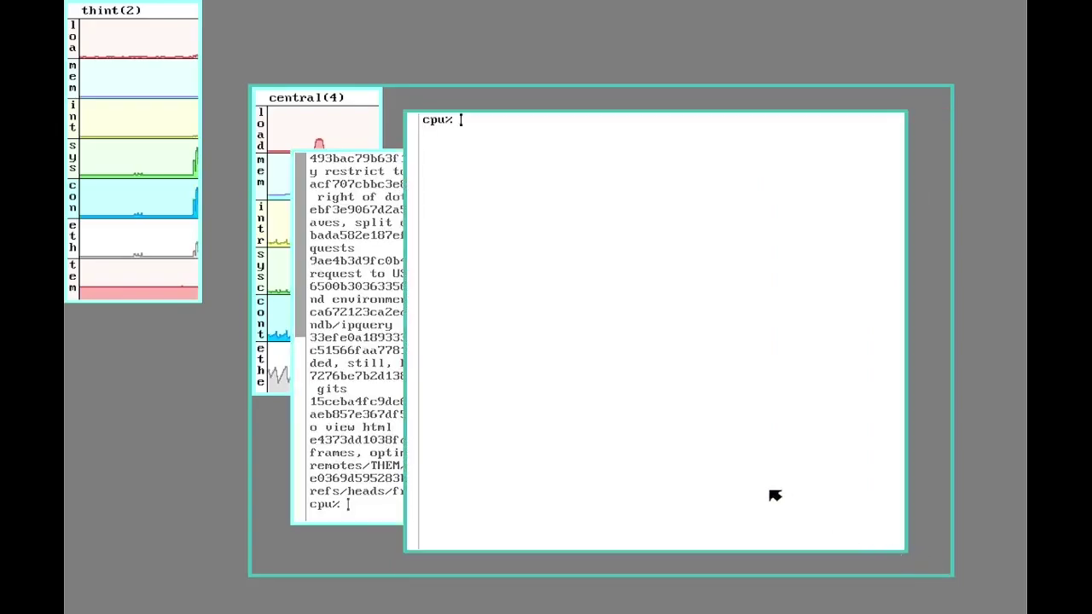
{"action": "type", "text": "cd /sys/src"}
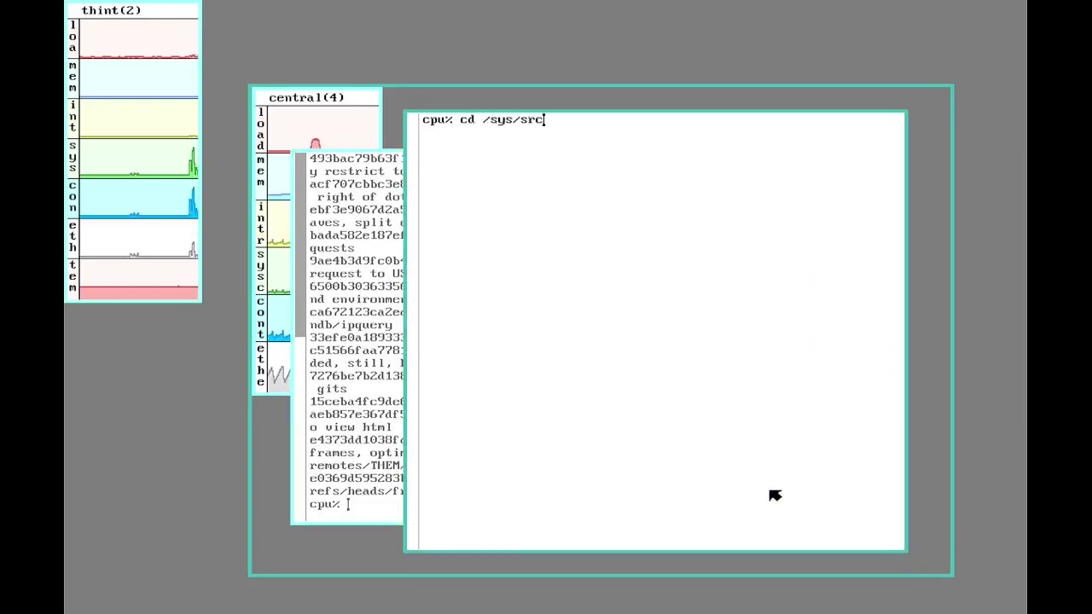
{"action": "key", "text": "Return"}
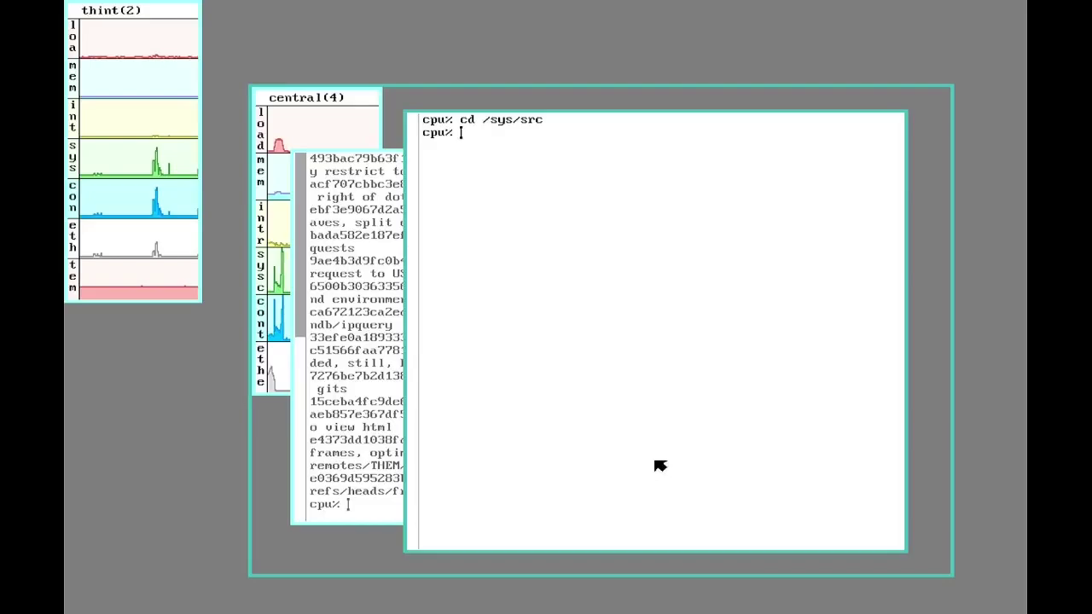
{"action": "type", "text": "mk install"}
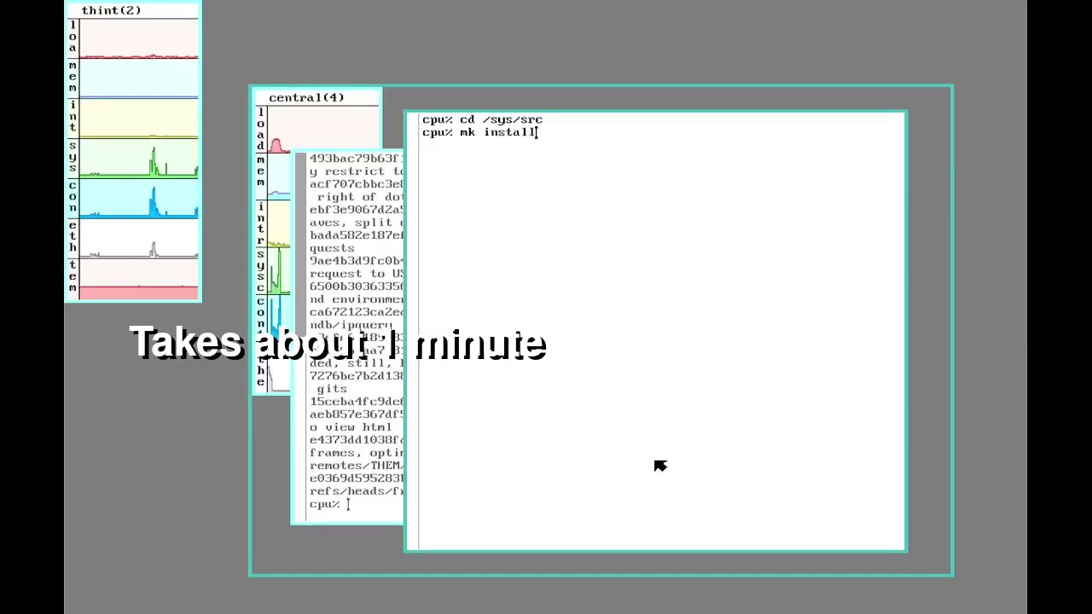
{"action": "key", "text": "Return"}
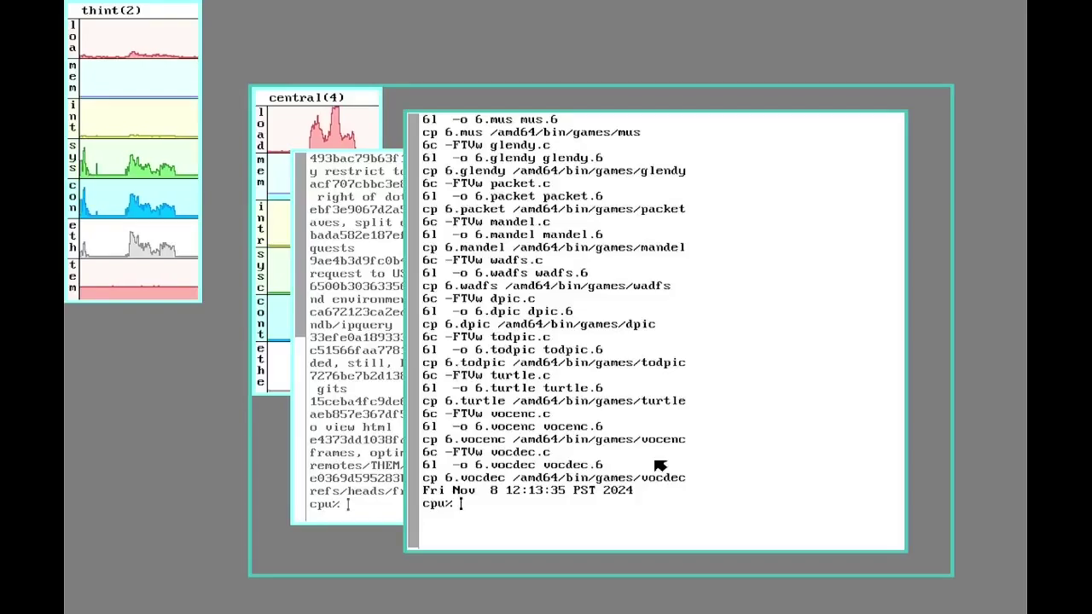
Clean the build files in /sys/src with mk clean and print the current working directory
{"action": "type", "text": "lean"}
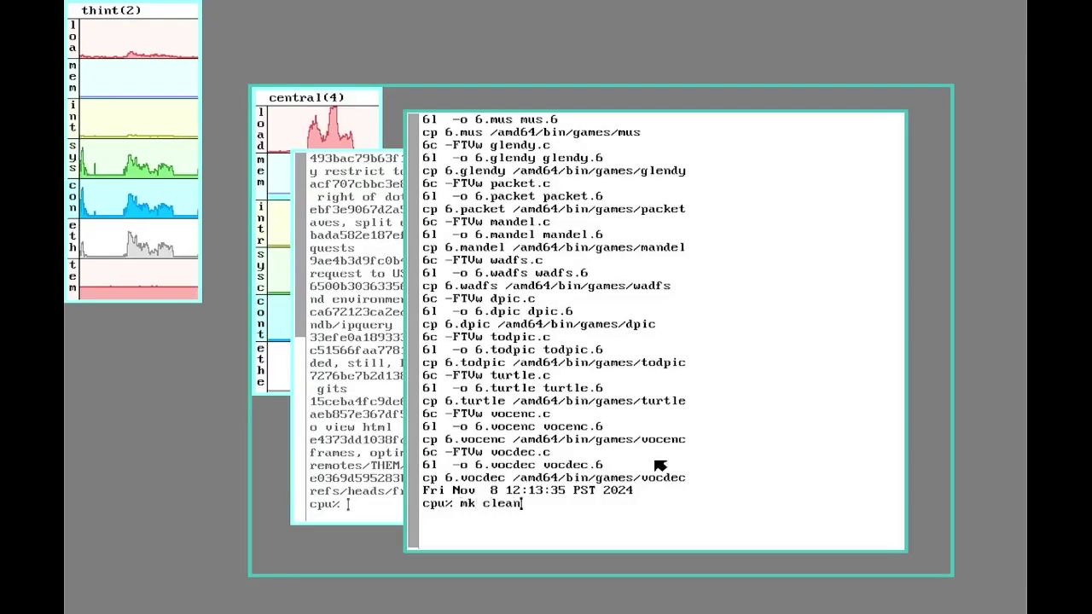
{"action": "key", "text": "Return"}
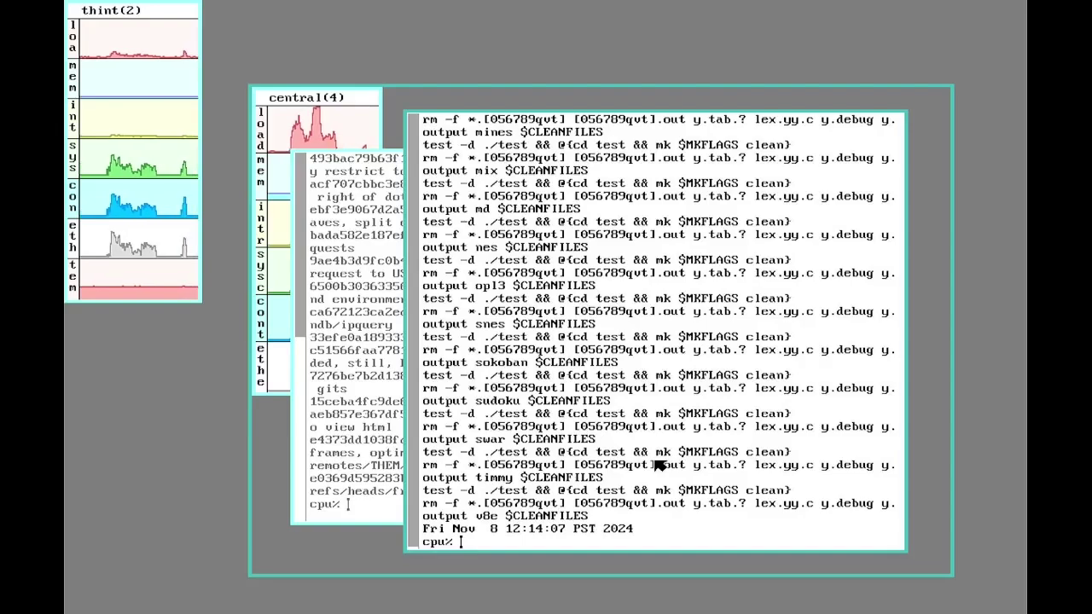
{"action": "type", "text": "pwd"}
{"action": "key", "text": "Return"}
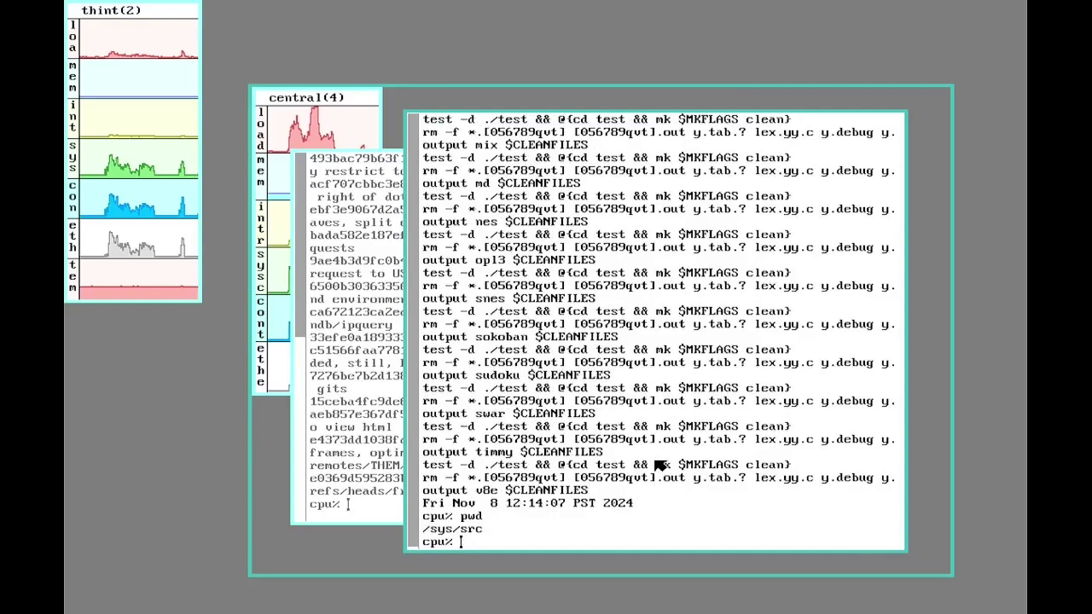
Build and install the kernel in 9/pc64 with mk install, and remove its build files with mk clean
{"action": "type", "text": "cd 9"}
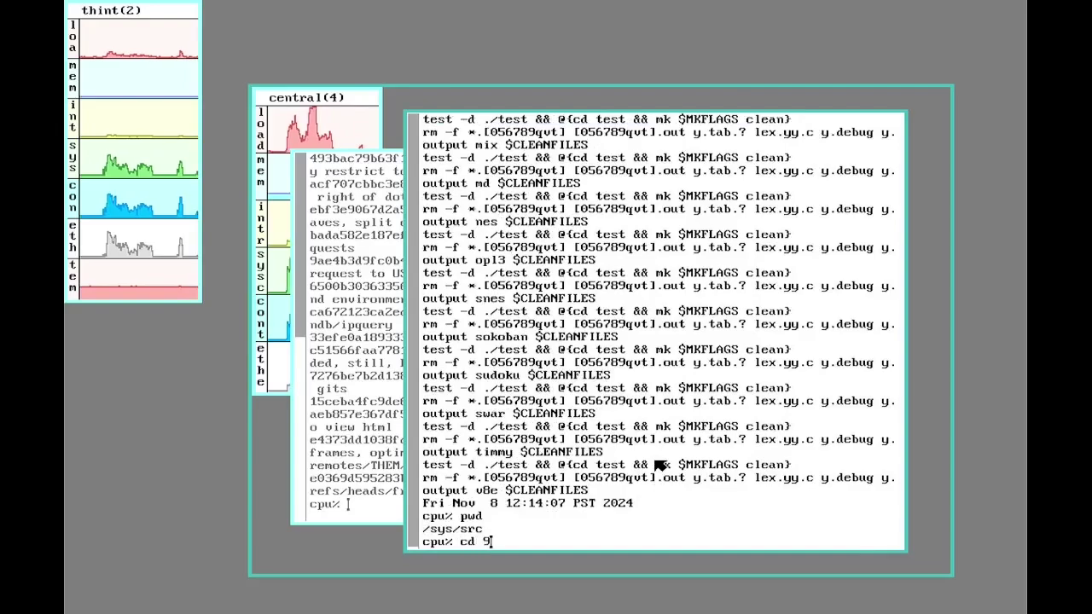
{"action": "type", "text": "/pc64"}
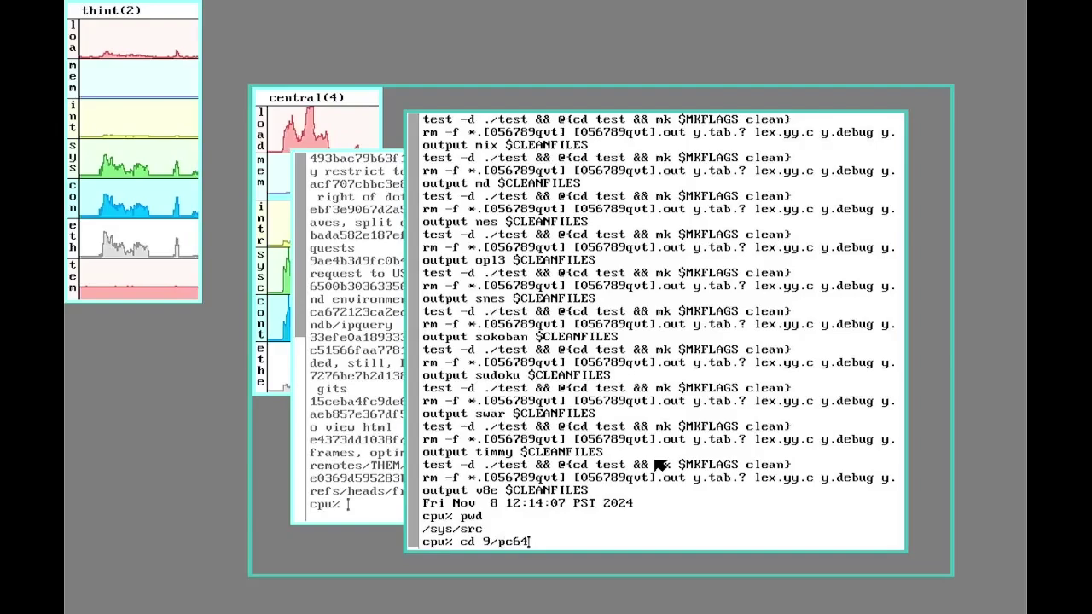
{"action": "key", "text": "Return"}
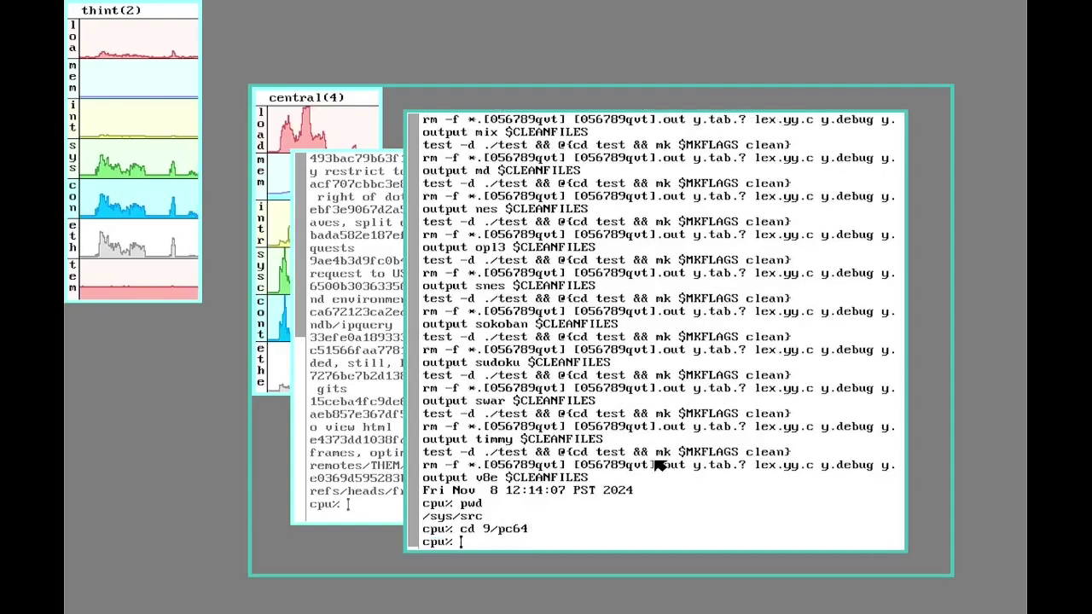
{"action": "type", "text": "nstal"}
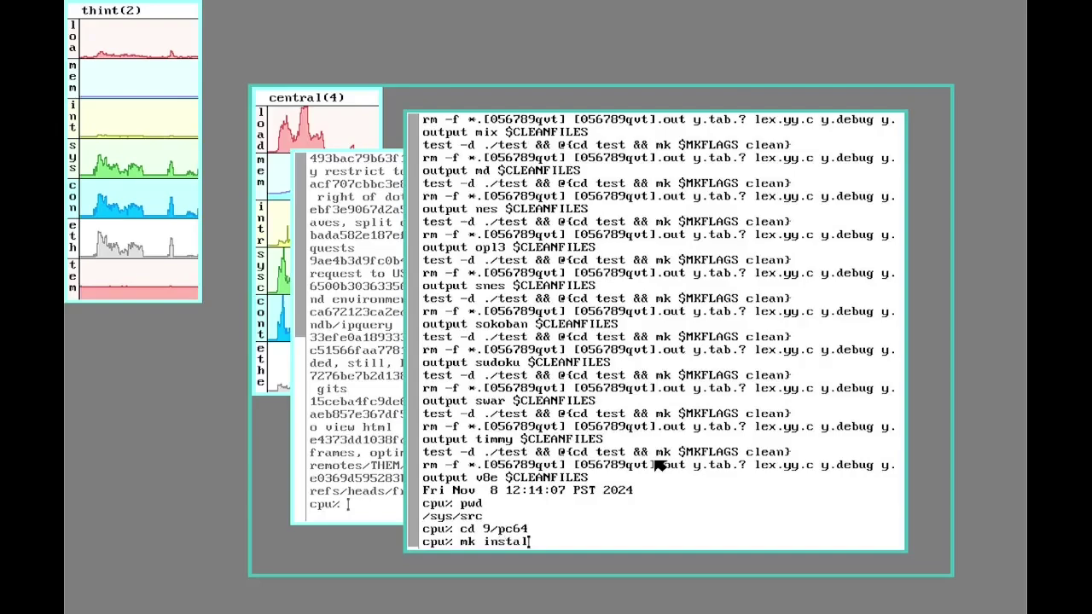
{"action": "key", "text": "Return"}
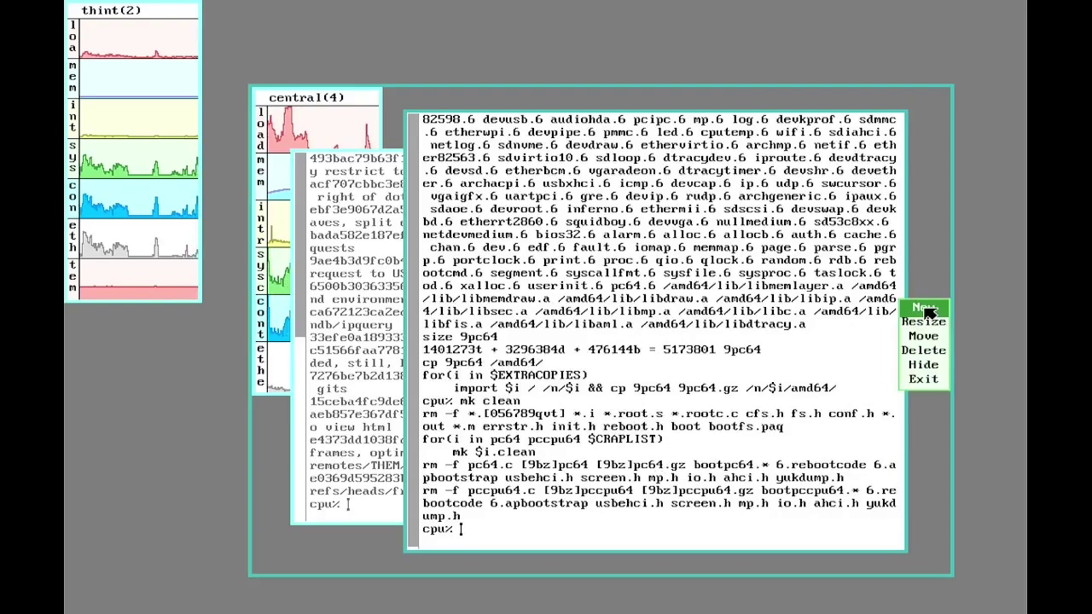
Close the build and update windows, and bind '#S' before /dev in a new terminal window
{"action": "right_click", "coordinate": [928, 352]}
{"action": "right_click", "coordinate": [833, 341]}
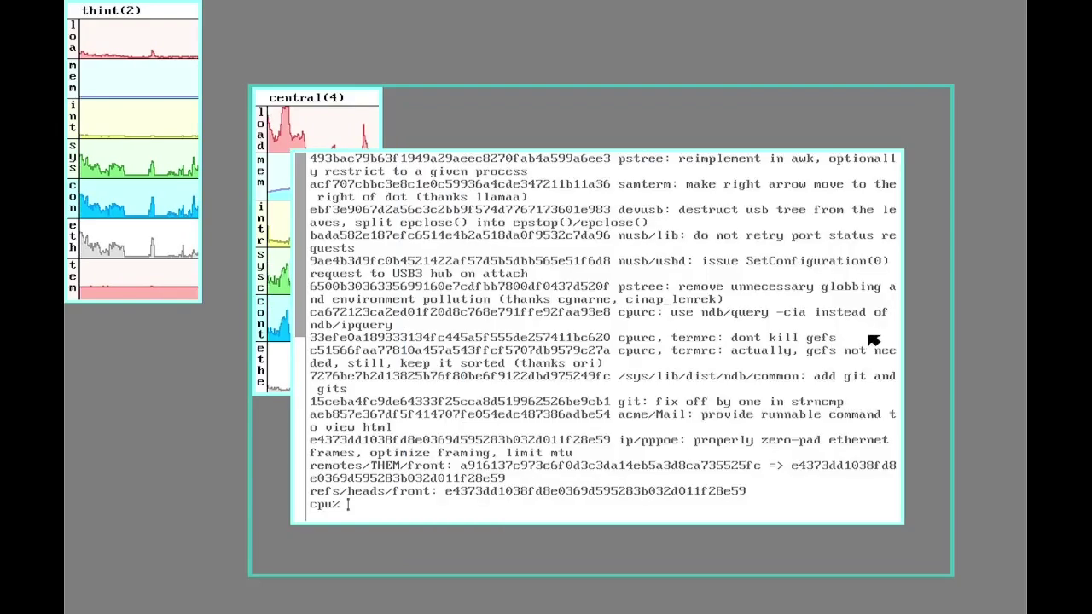
{"action": "right_click", "coordinate": [785, 142]}
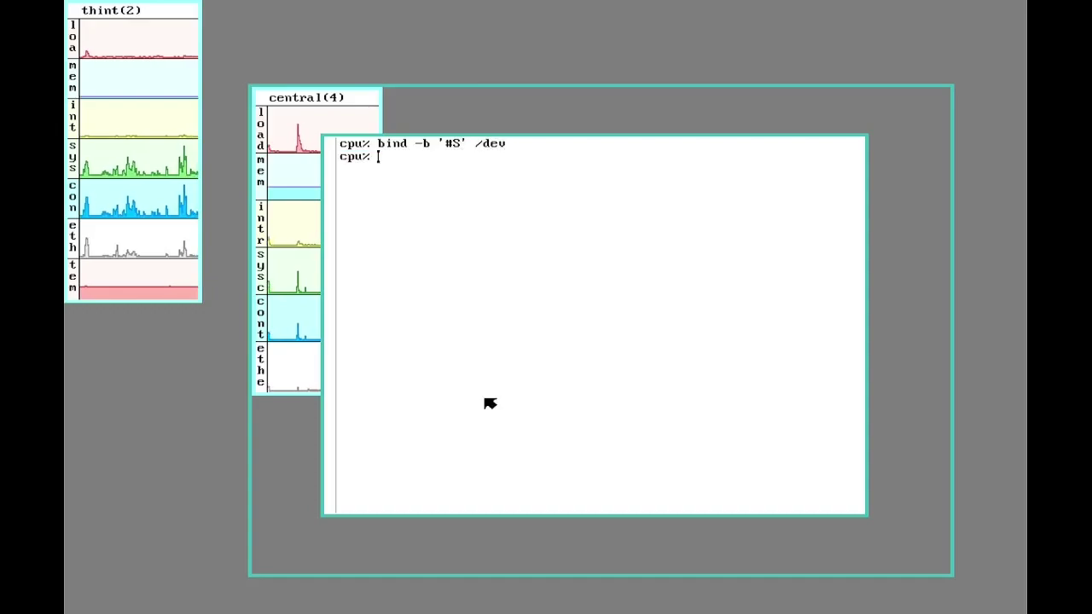
List the contents of /dev in columns with lc to examine the storage devices
{"action": "type", "text": "l"}
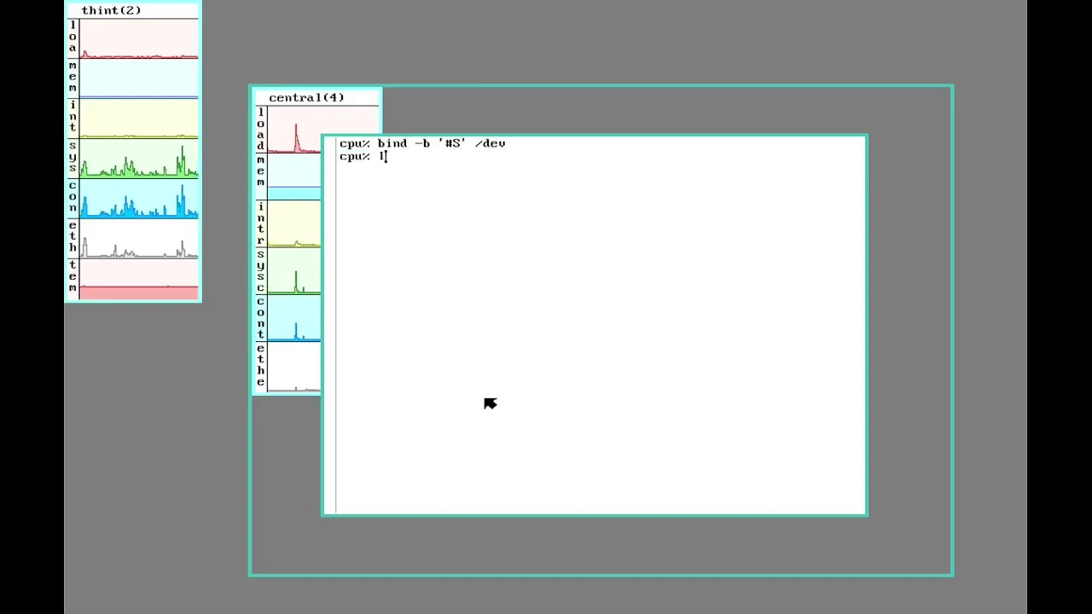
{"action": "type", "text": "c /dev"}
{"action": "key", "text": "Return"}
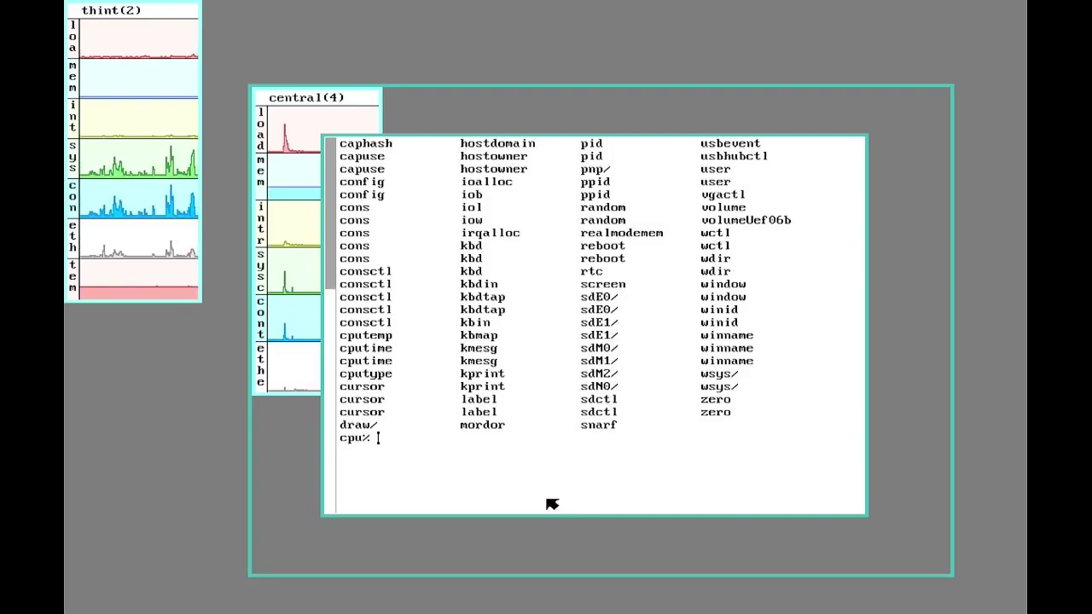
Mount the boot partition with 9fs 9fat and list the contents of /n
{"action": "type", "text": "9"}
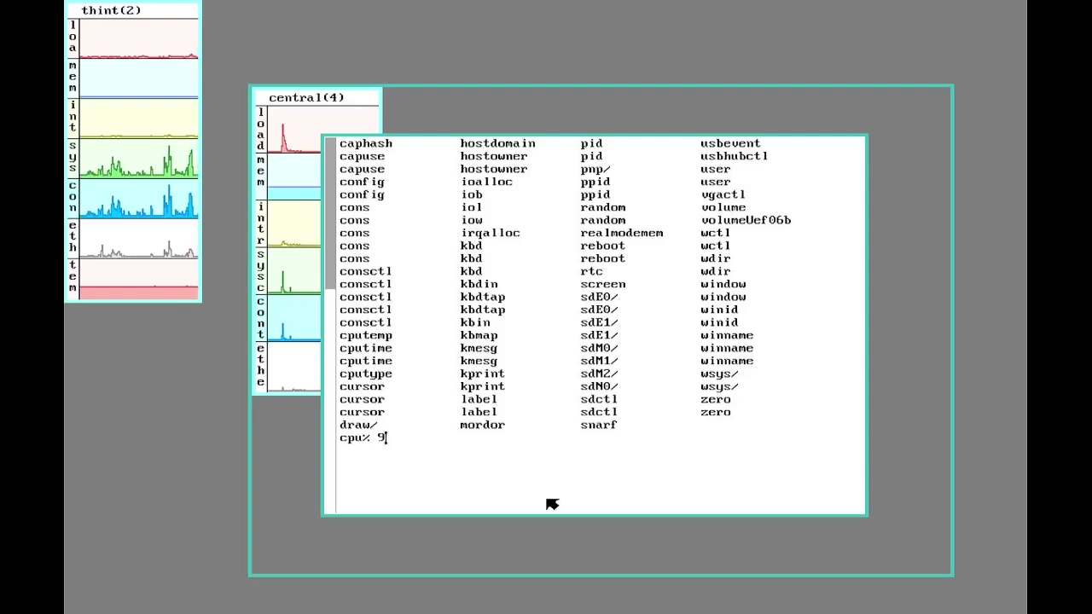
{"action": "type", "text": "fs 9fat"}
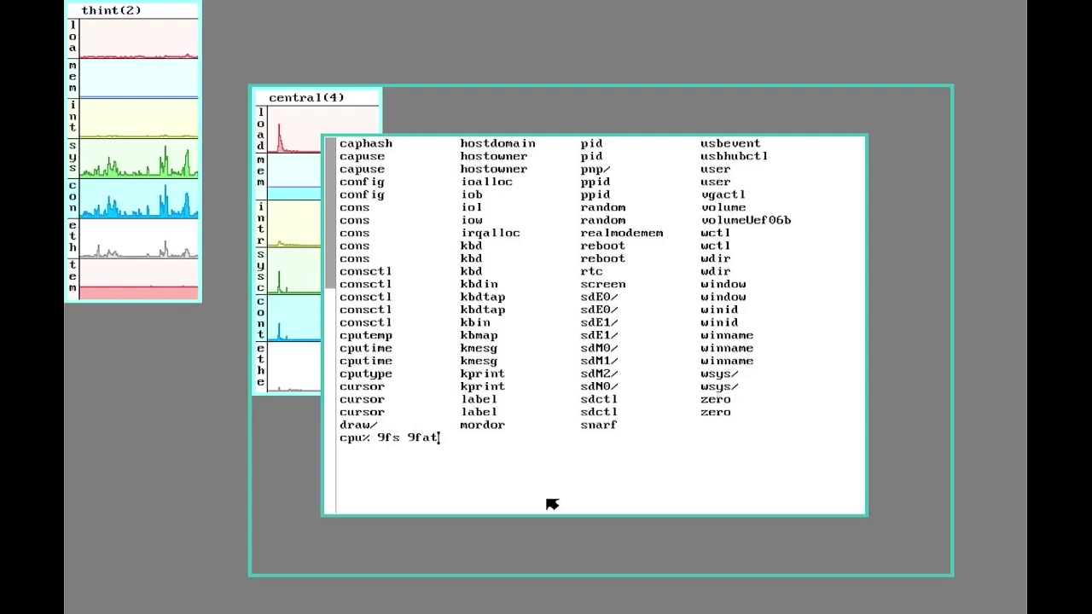
{"action": "key", "text": "Return"}
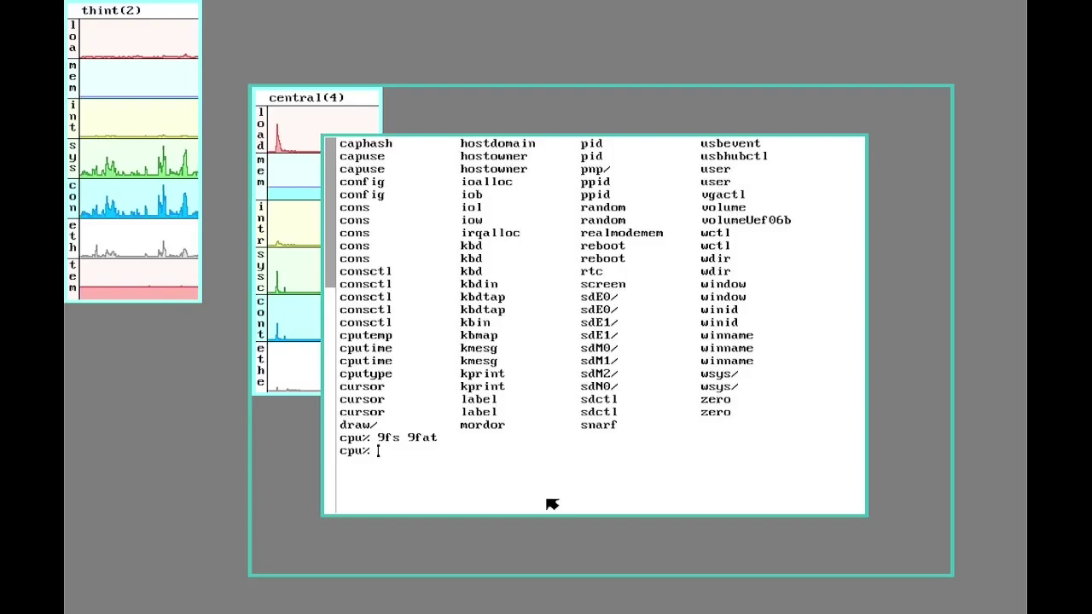
{"action": "type", "text": "ls /n"}
{"action": "key", "text": "Return"}
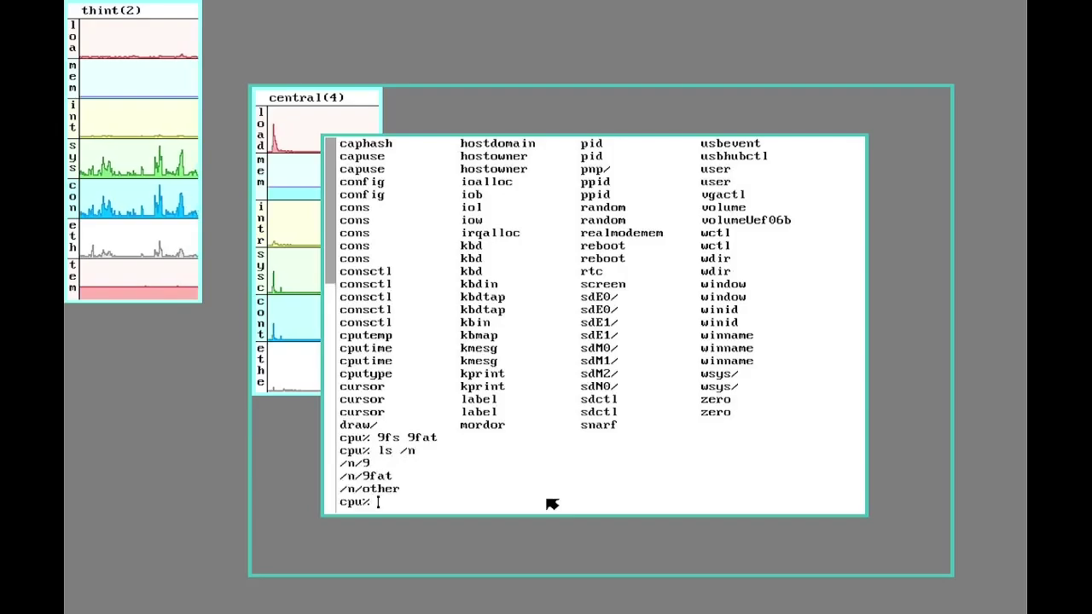
Change to the /n/9fat directory and list its contents in long format with ls -l
{"action": "type", "text": "cd /n9"}
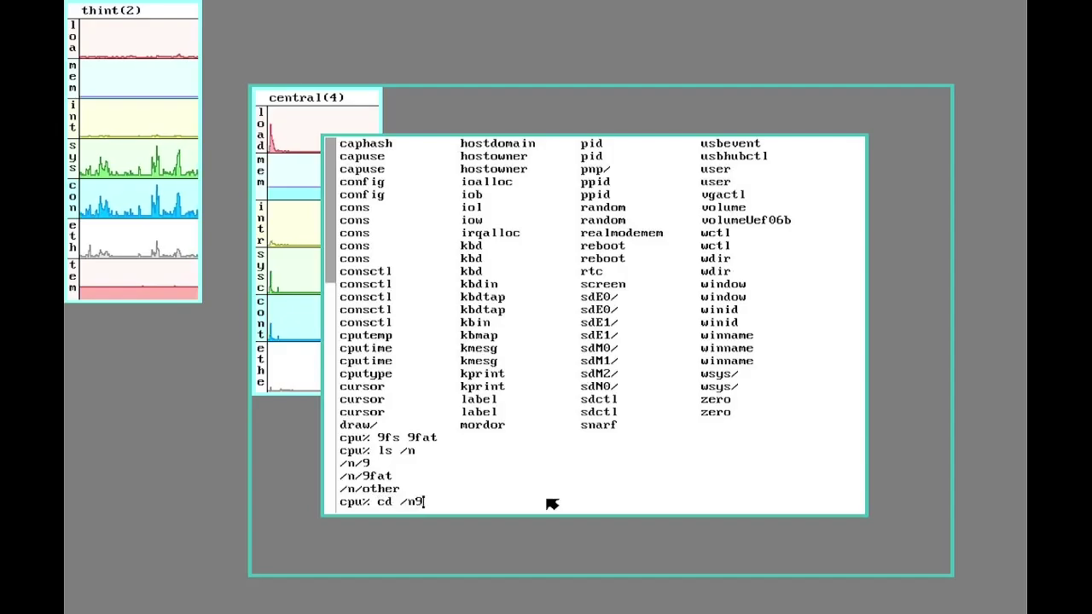
{"action": "key", "text": "BackSpace"}
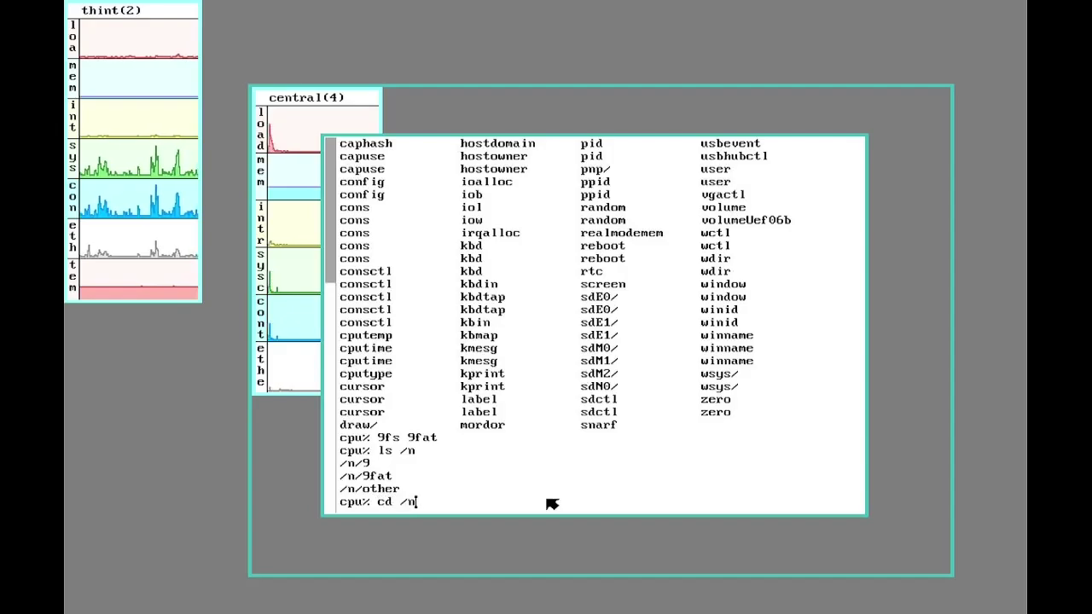
{"action": "type", "text": "/9/"}
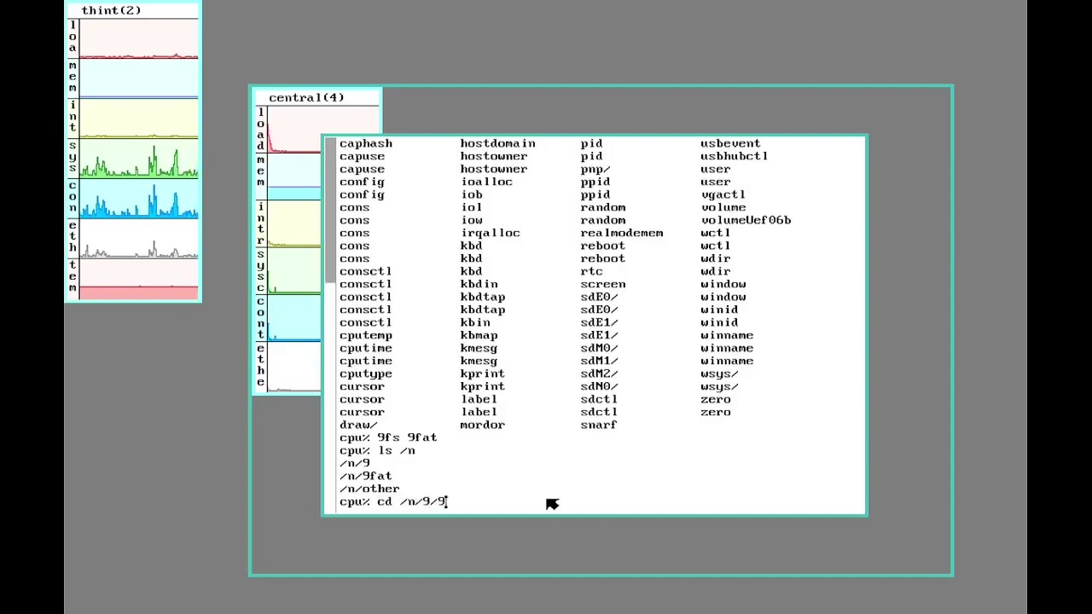
{"action": "key", "text": "BackSpace"}
{"action": "type", "text": "fat"}
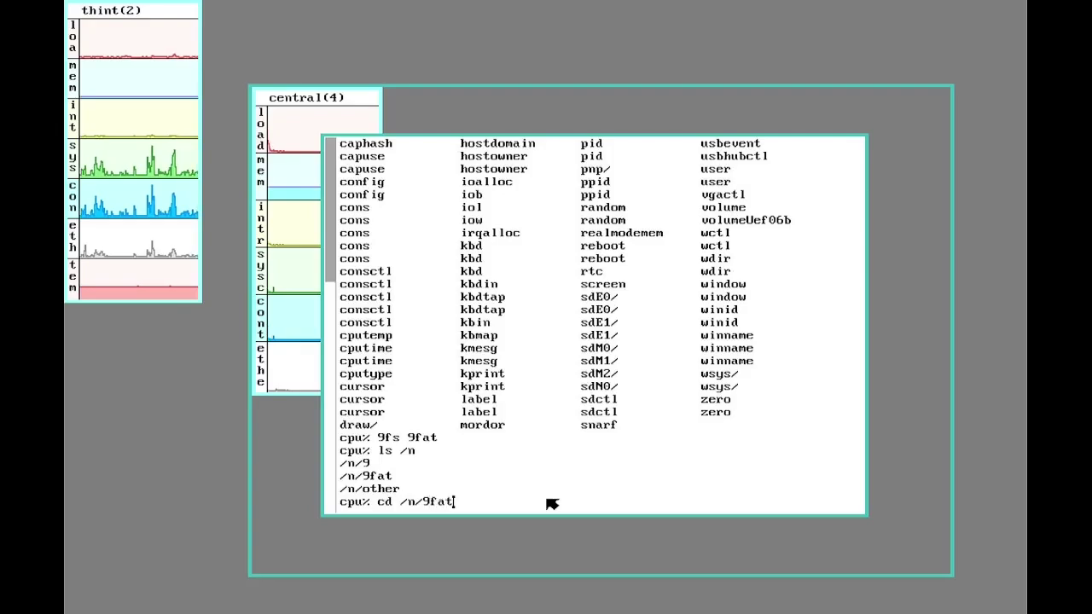
{"action": "key", "text": "Return"}
{"action": "type", "text": "l"}
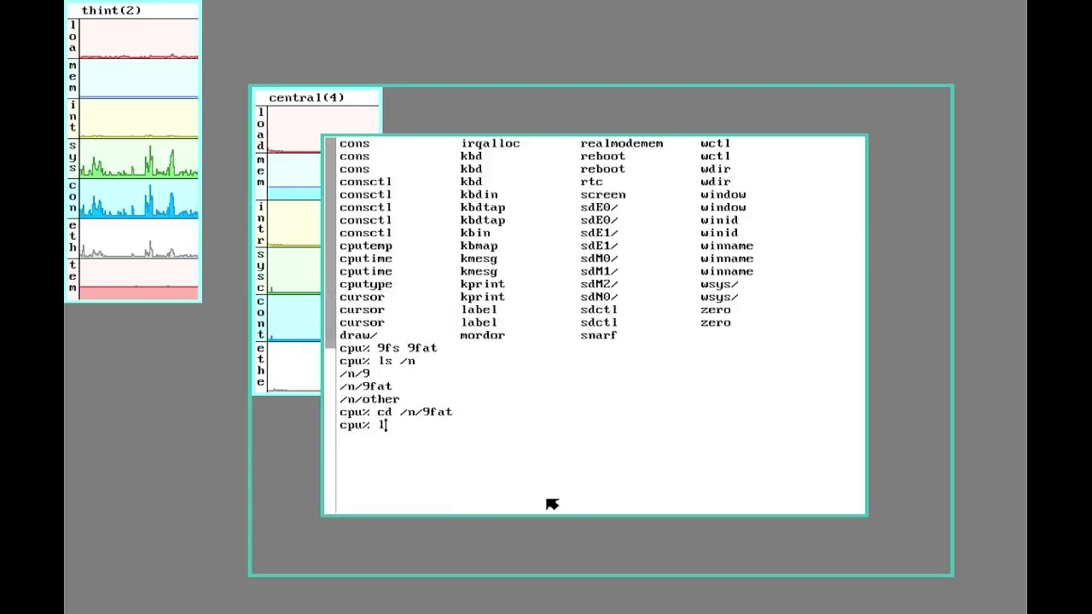
{"action": "type", "text": "s -l"}
{"action": "key", "text": "Return"}
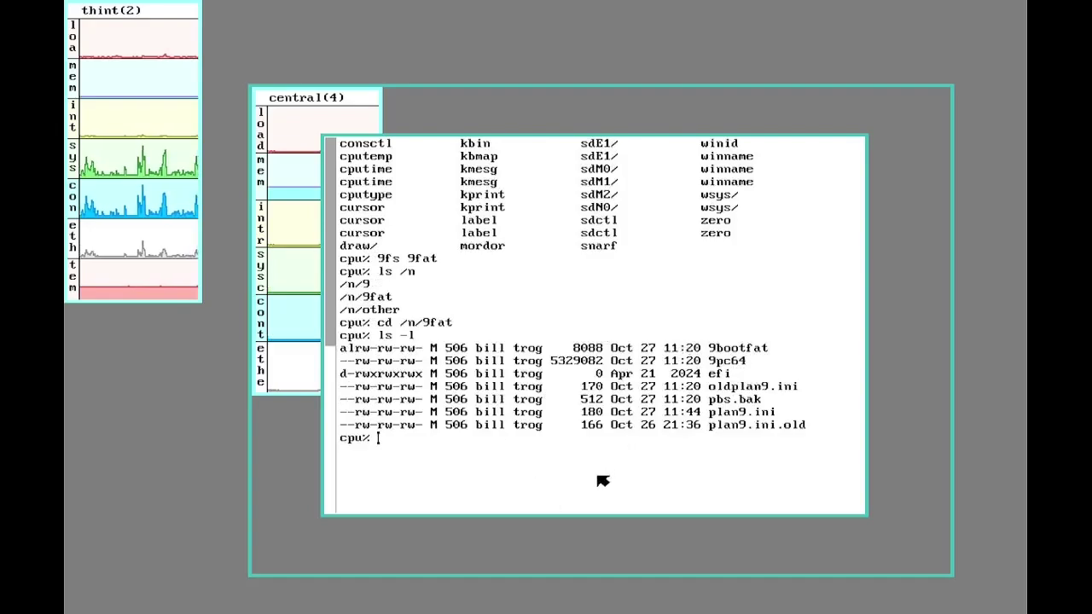
Try to rename the existing kernel by running mv 9pc64.old
{"action": "type", "text": "mv"}
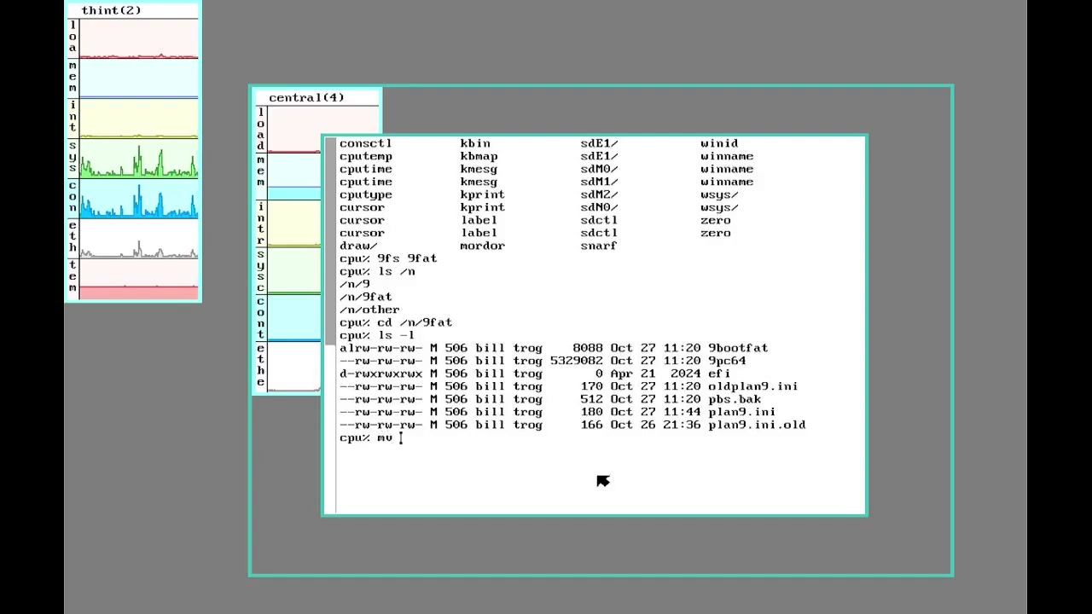
{"action": "type", "text": " 9pc64"}
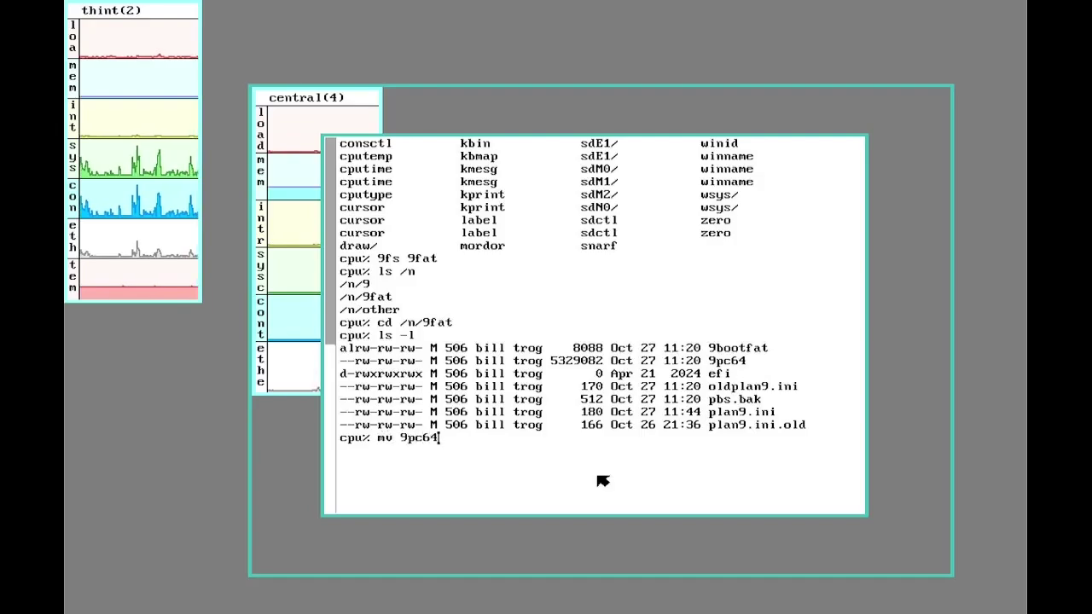
{"action": "type", "text": ".old"}
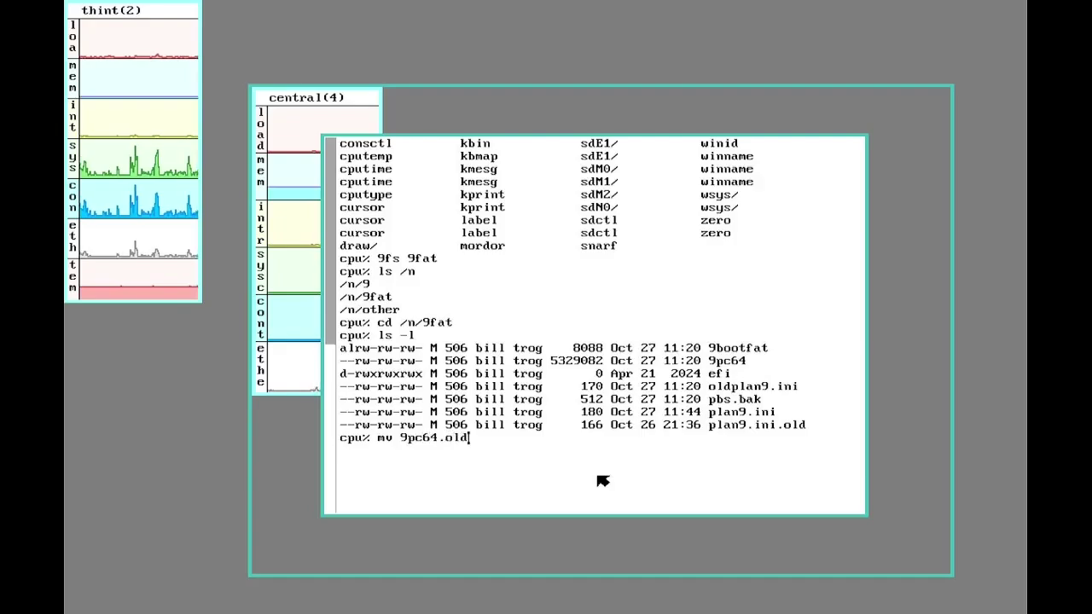
{"action": "key", "text": "Return"}
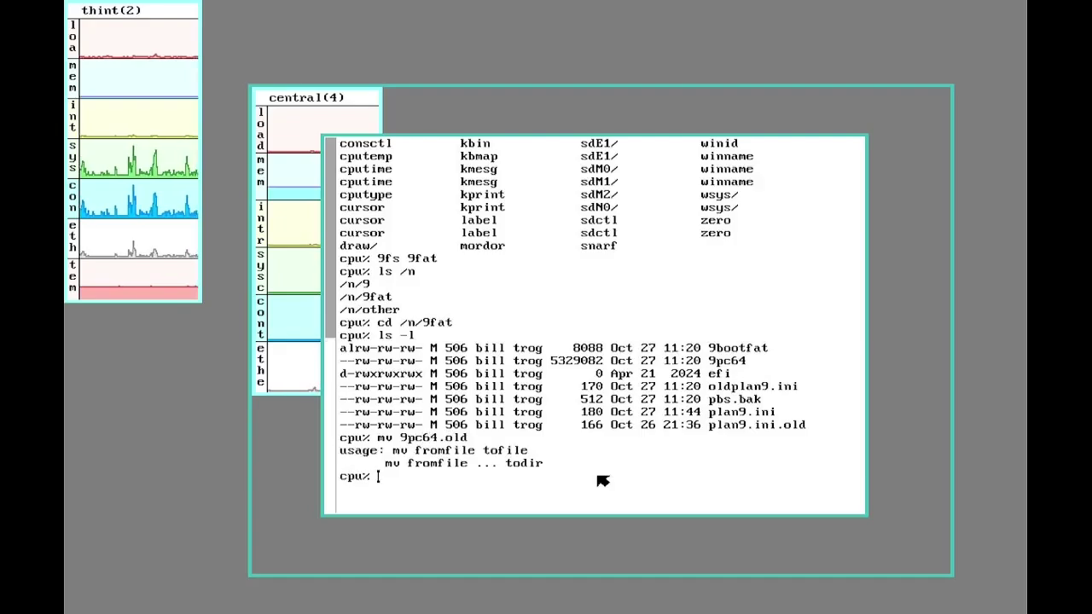
Rename the existing kernel file 9pc64 to 9pc64.old with mv as a backup
{"action": "type", "text": "mv "}
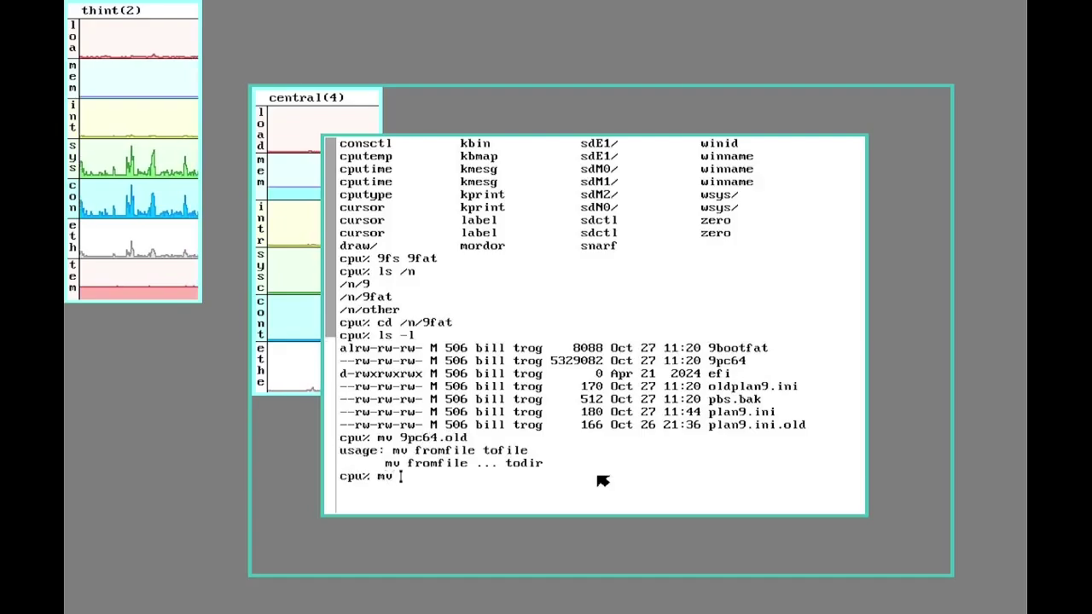
{"action": "type", "text": "p"}
{"action": "key", "text": "BackSpace"}
{"action": "type", "text": "9"}
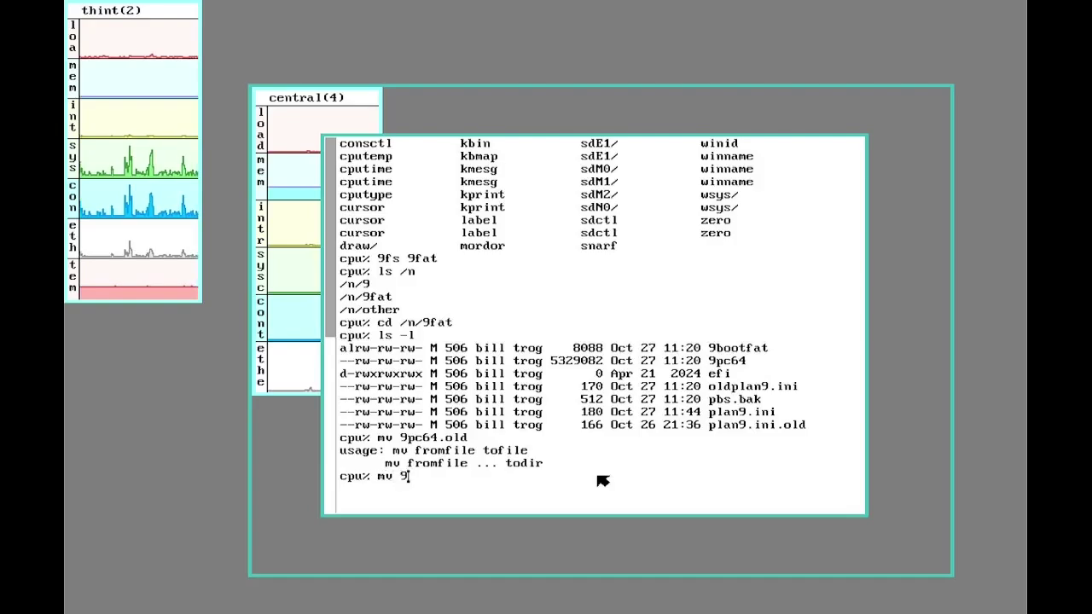
{"action": "type", "text": "pc64 "}
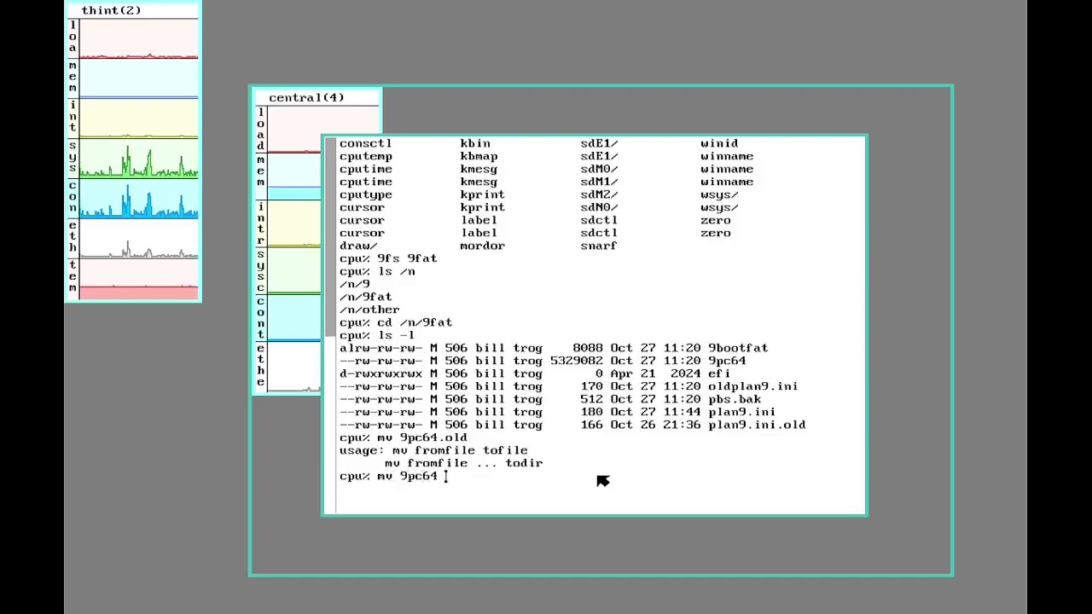
{"action": "type", "text": "9pc64.old"}
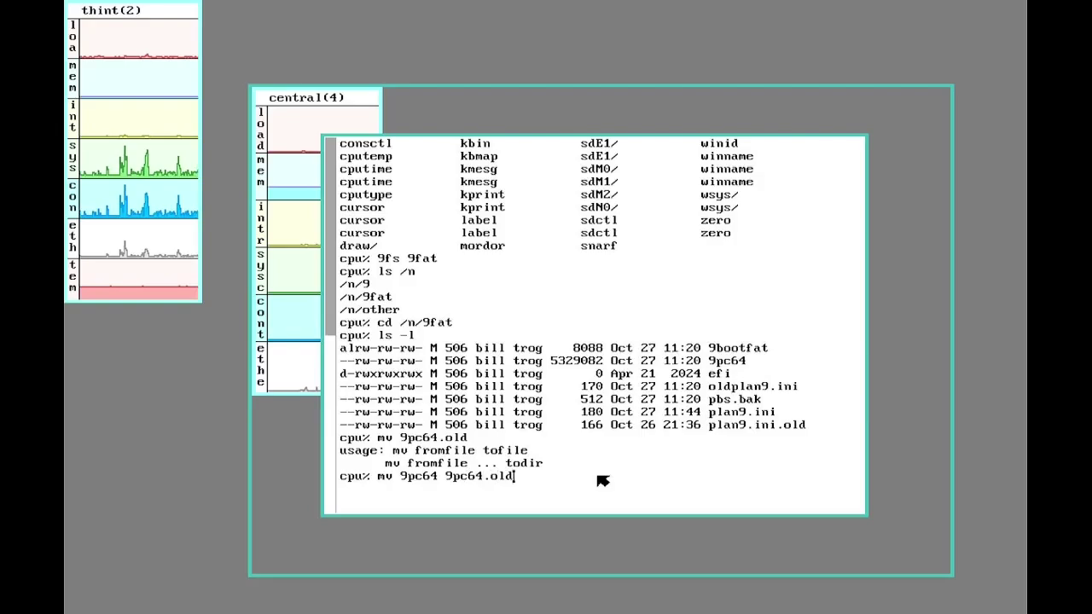
{"action": "key", "text": "Return"}
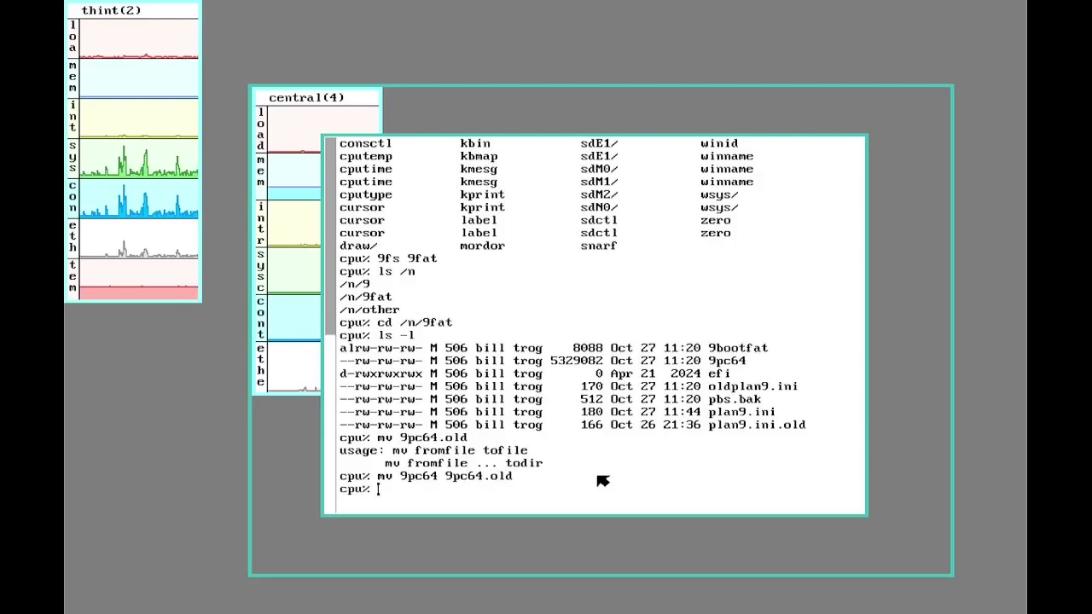
Try to copy the kernel into the boot partition with cp /amd64/9ppc64 ./
{"action": "type", "text": "cp /"}
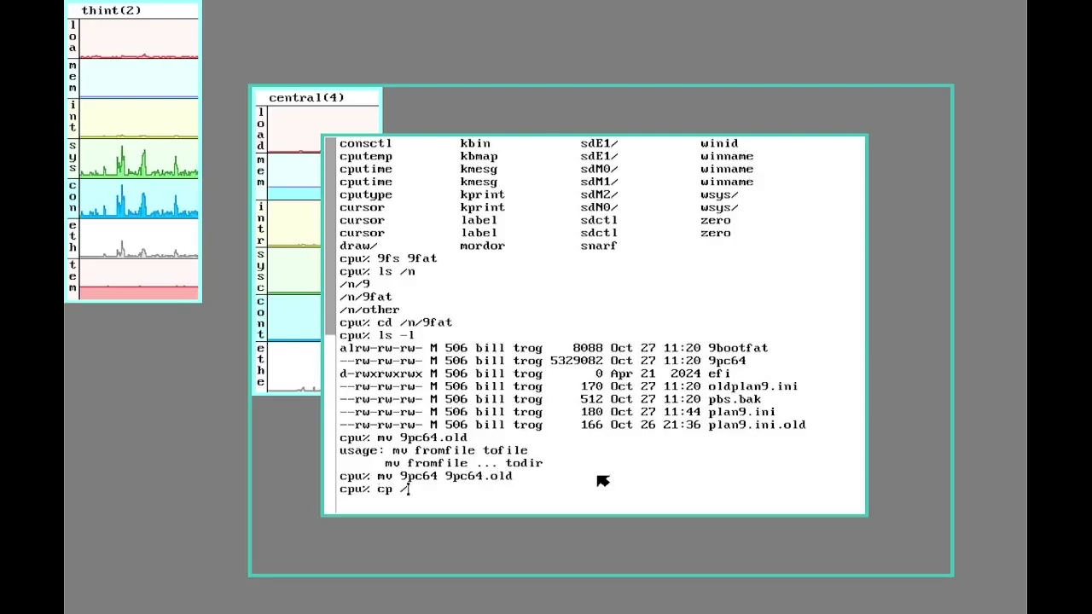
{"action": "type", "text": "amd64"}
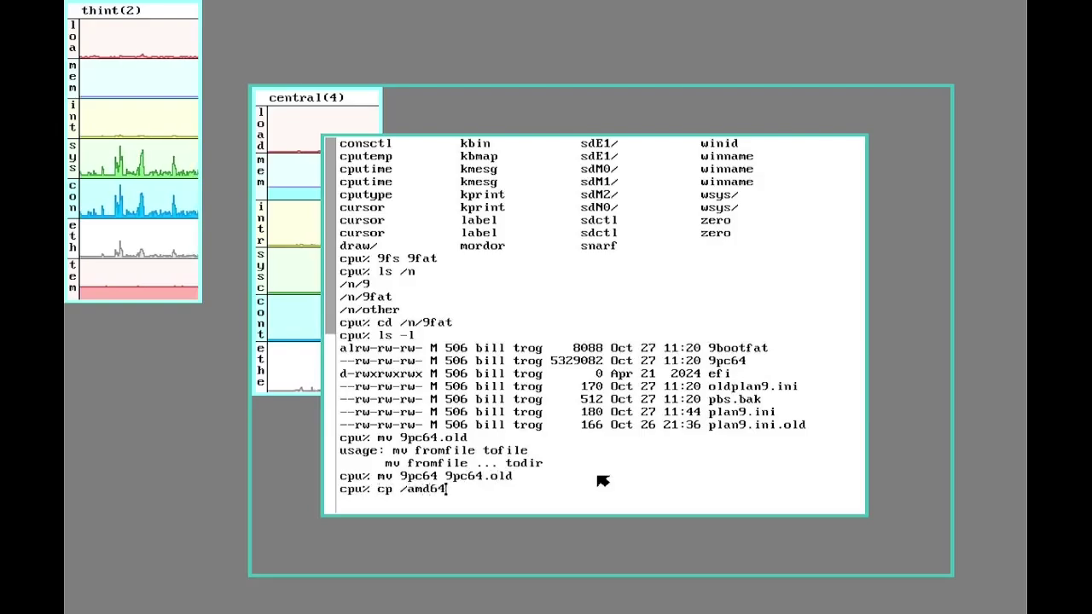
{"action": "type", "text": "/9ppc64"}
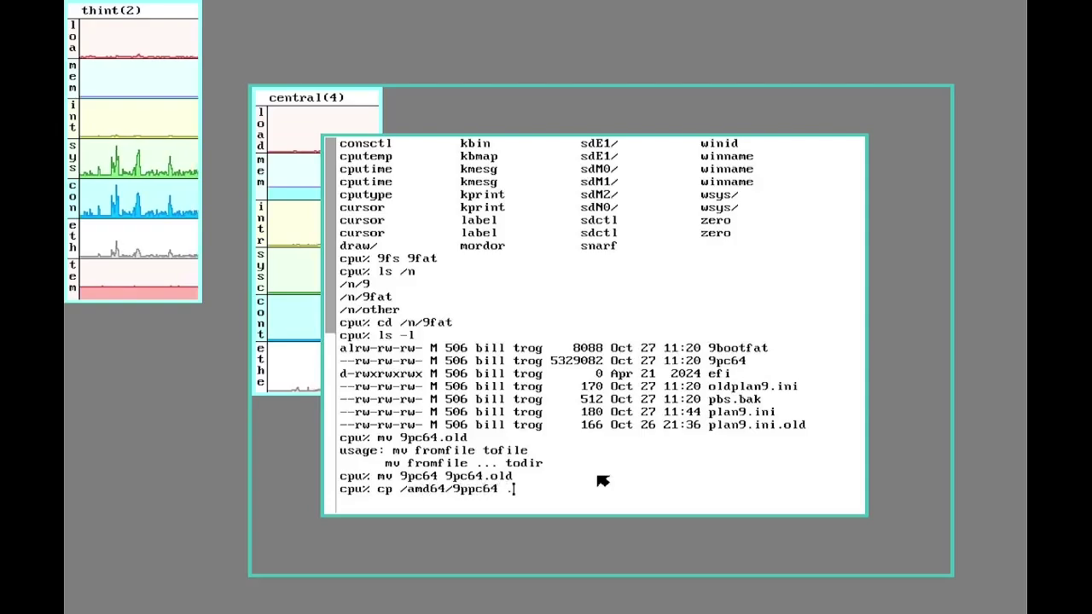
{"action": "type", "text": " ./"}
{"action": "key", "text": "Return"}
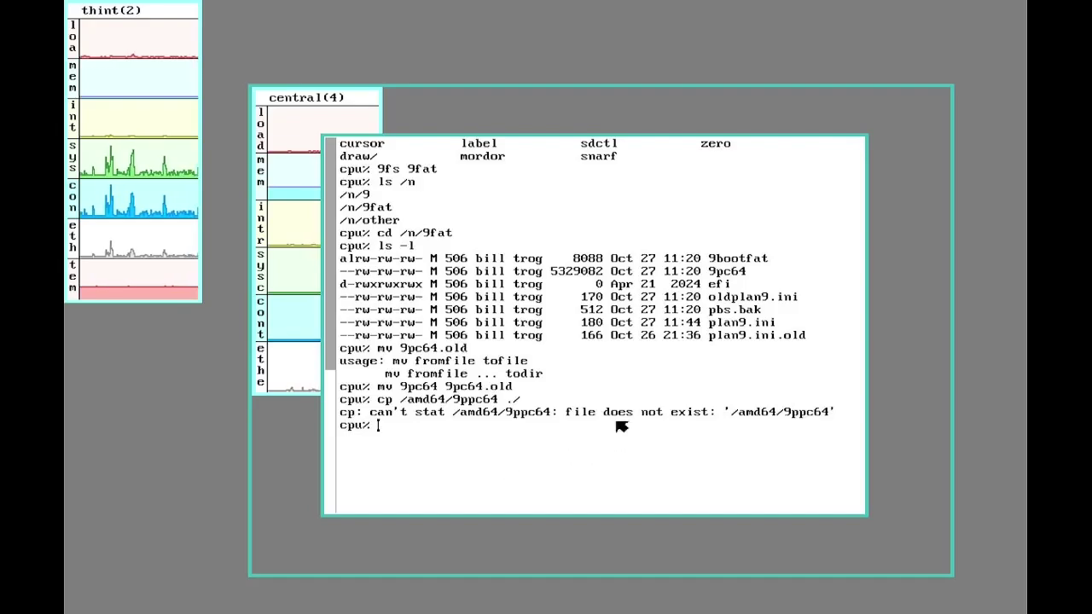
Correct the earlier copy command to cp /amd64/9pc64 ./ and resend it, and list the boot partition in long format with ls -l
{"action": "left_click", "coordinate": [472, 400]}
{"action": "key", "text": "BackSpace"}
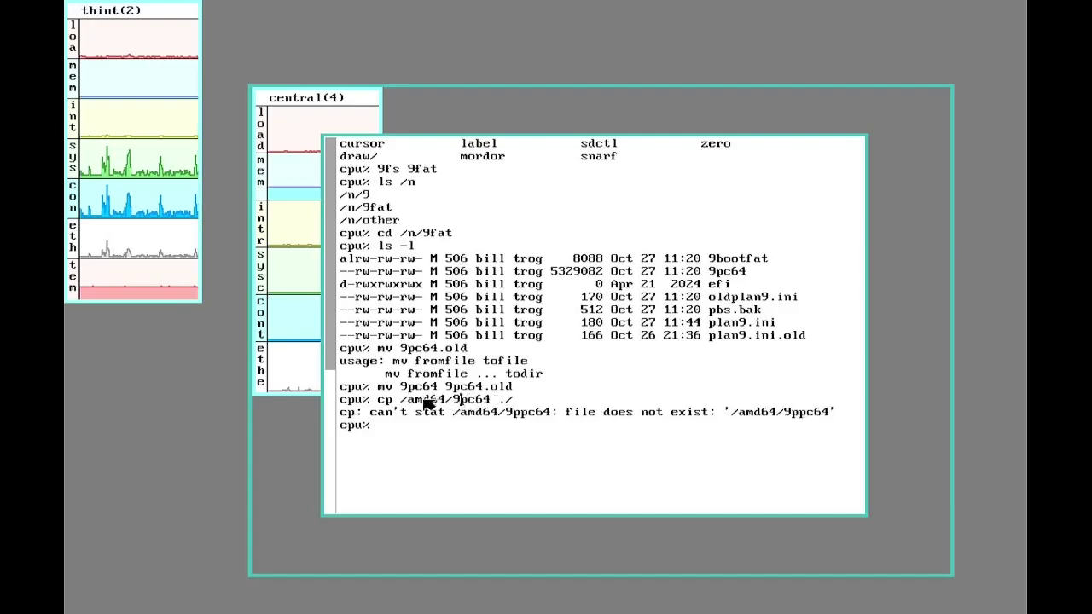
{"action": "left_click_drag", "start_coordinate": [378, 399], "coordinate": [512, 400]}
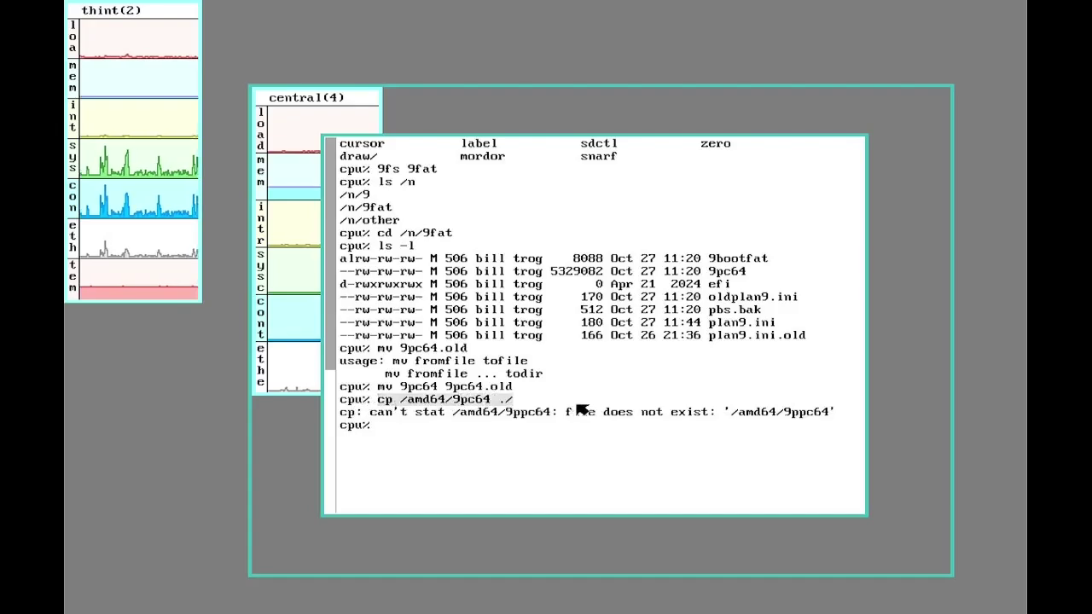
{"action": "right_click", "coordinate": [492, 400]}
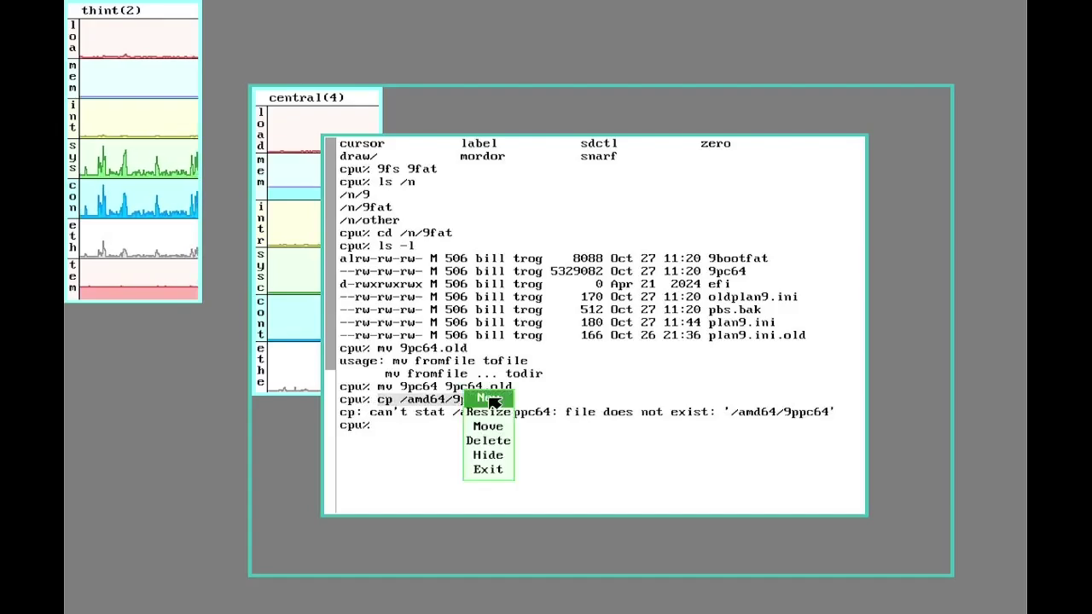
{"action": "middle_click", "coordinate": [420, 406]}
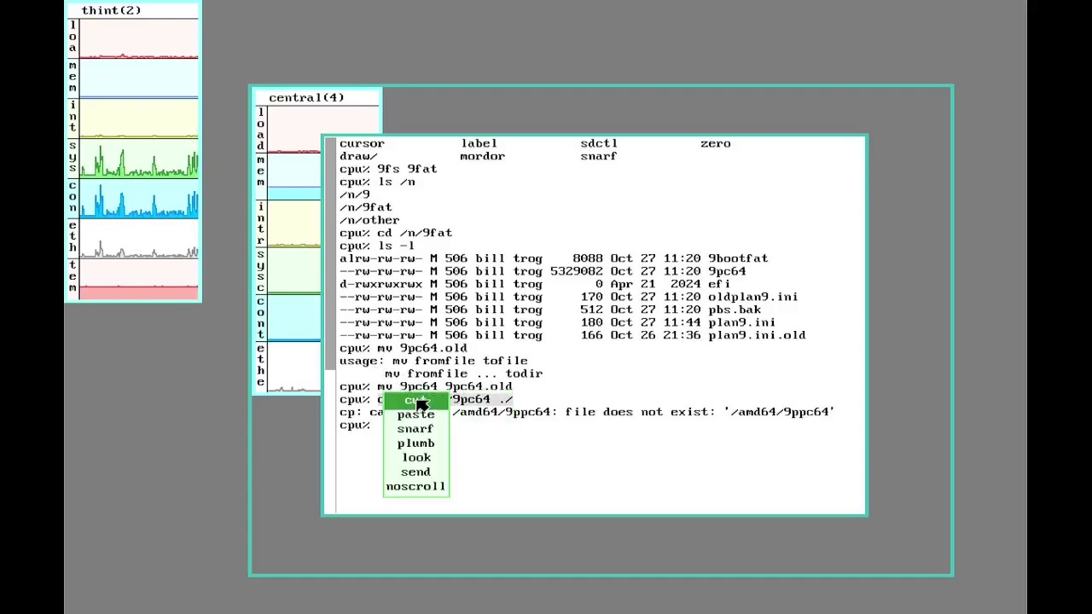
{"action": "middle_click", "coordinate": [420, 473]}
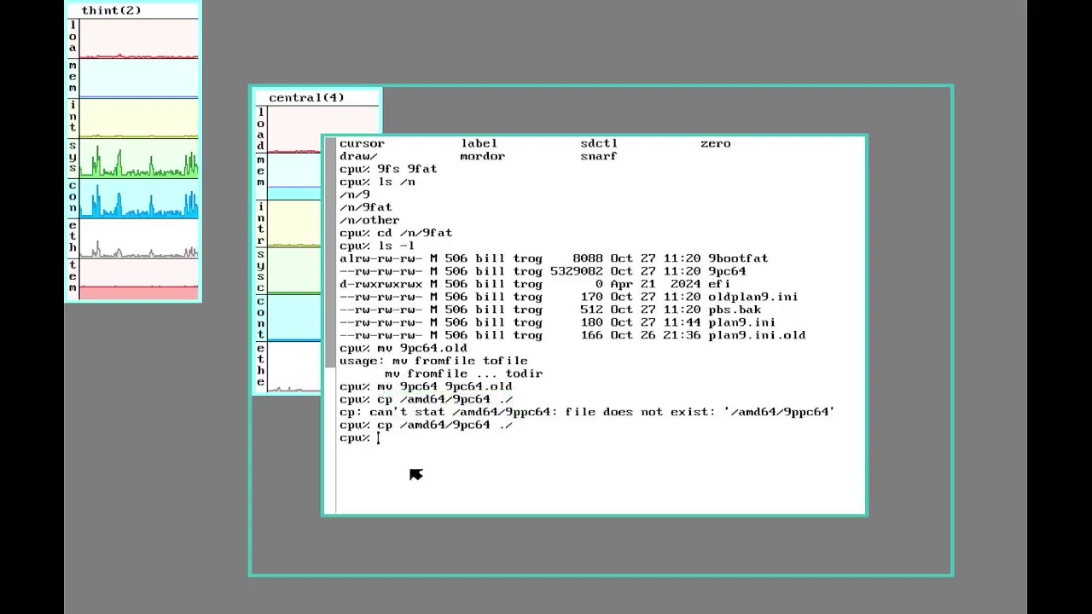
{"action": "type", "text": "ls -l"}
{"action": "key", "text": "Return"}
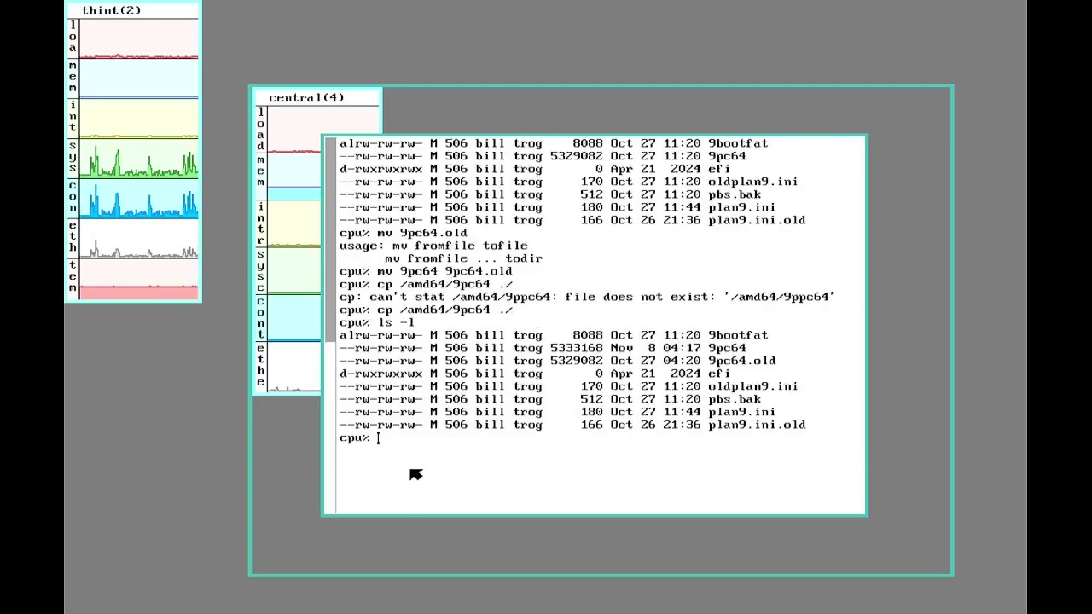